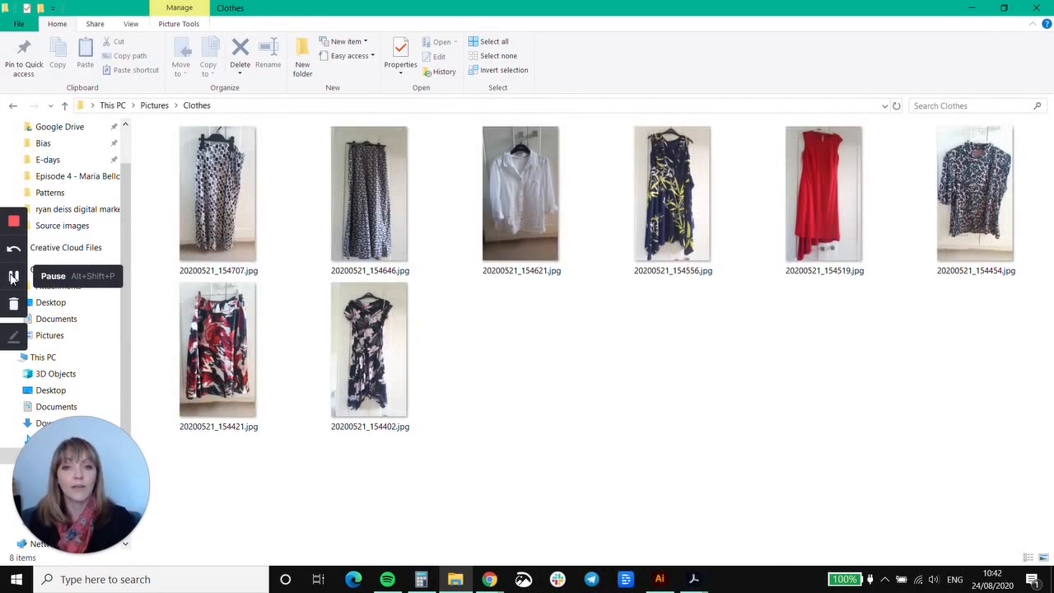
left_click(14, 278)
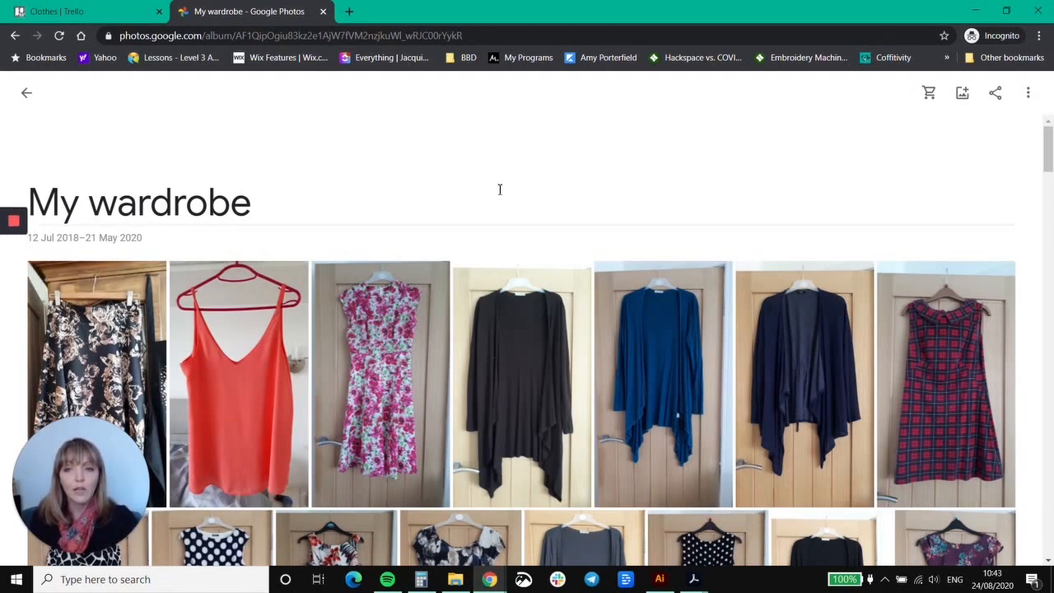
Download the three long-sleeved cardigan photos from the first row of the My wardrobe album as a zip into Pictures > Clothes.
scroll(497, 187, "down", 4)
scroll(498, 189, "down", 1)
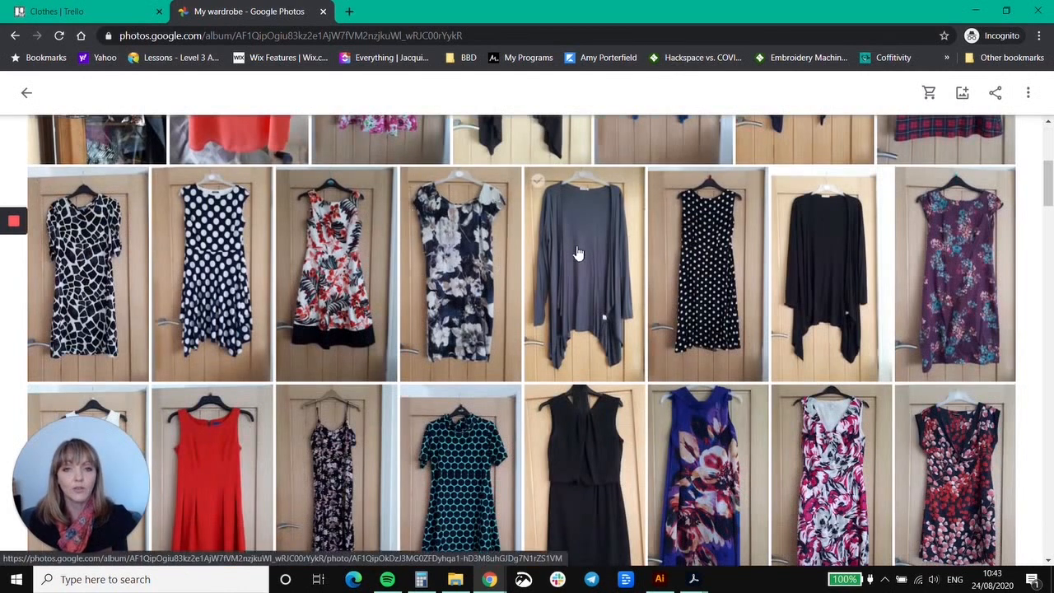
scroll(419, 353, "up", 4)
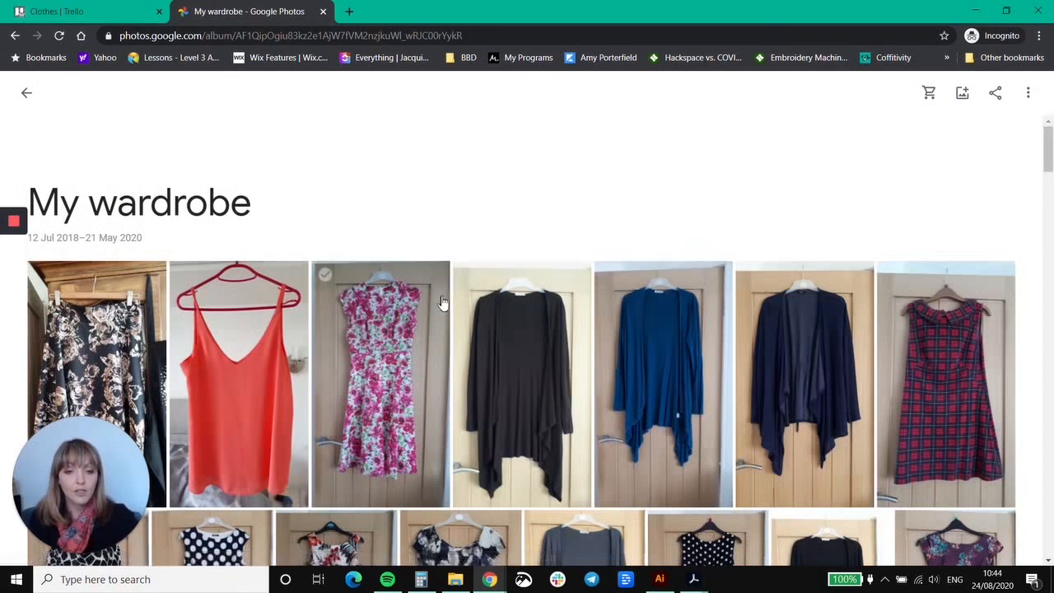
left_click(467, 276)
left_click(608, 274)
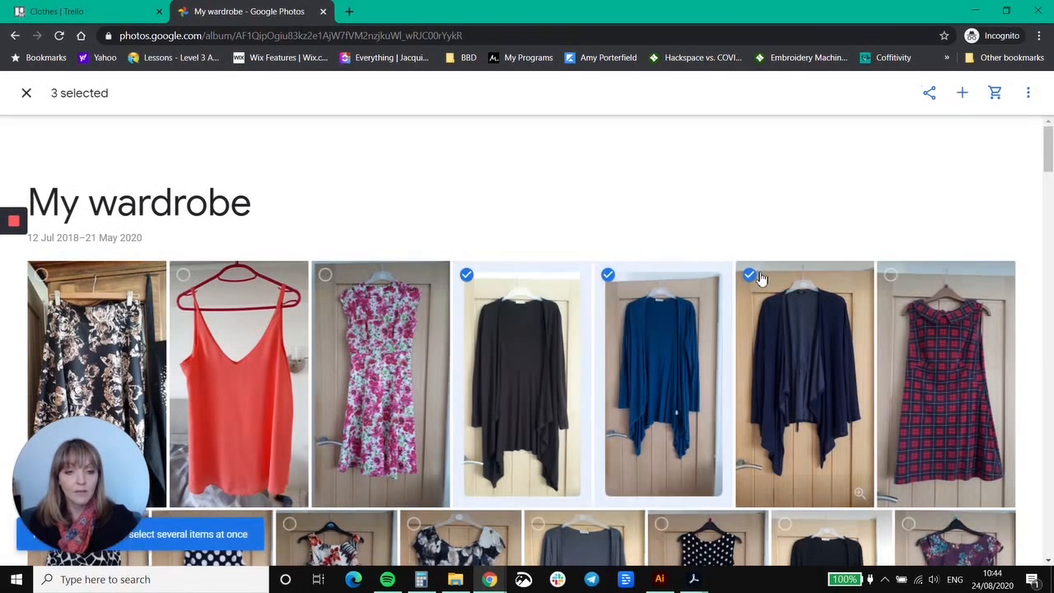
left_click(749, 274)
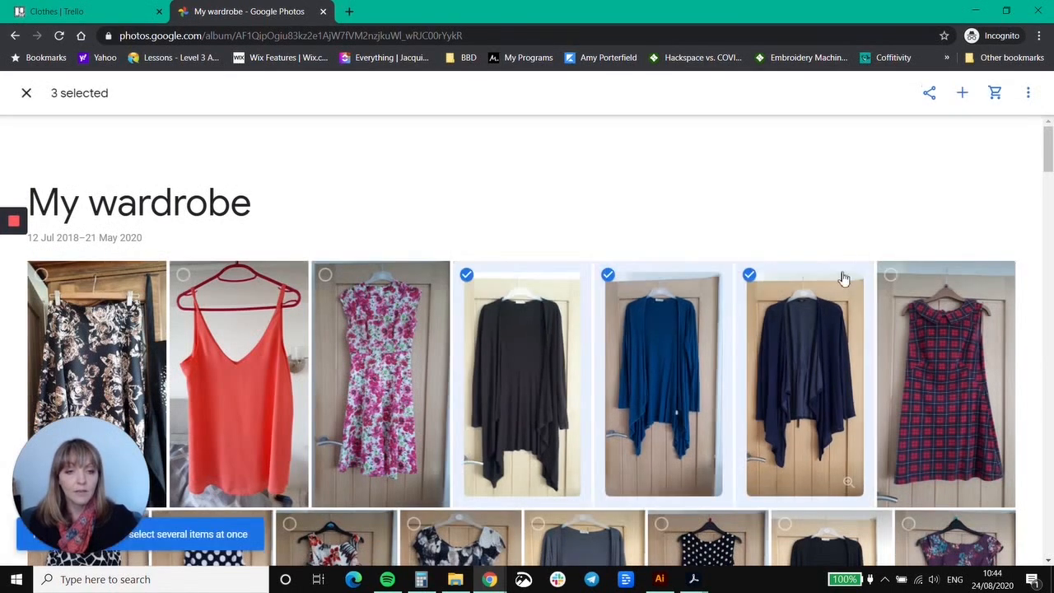
left_click(1030, 96)
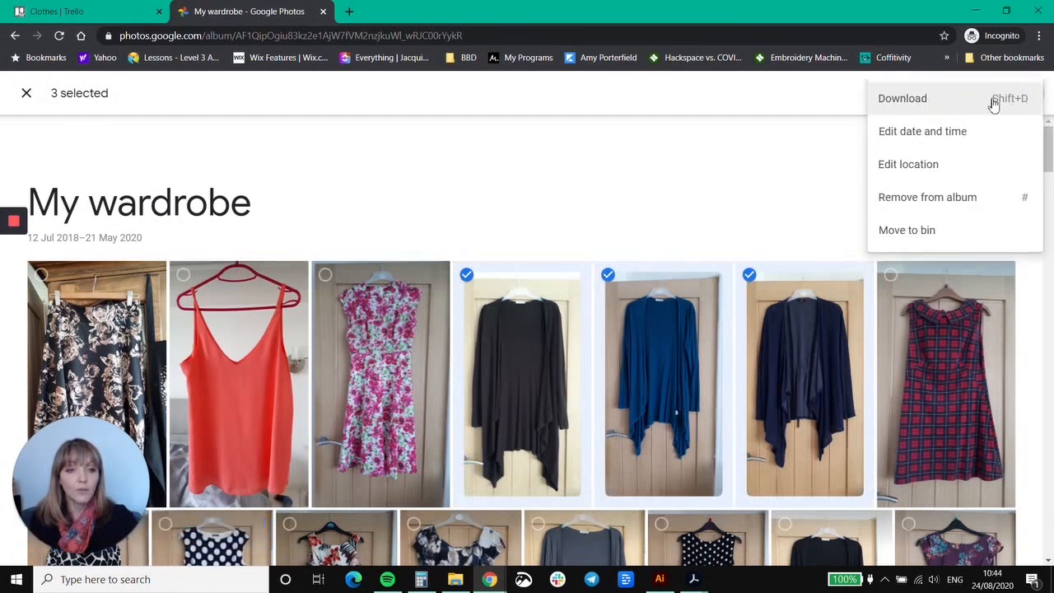
left_click(902, 99)
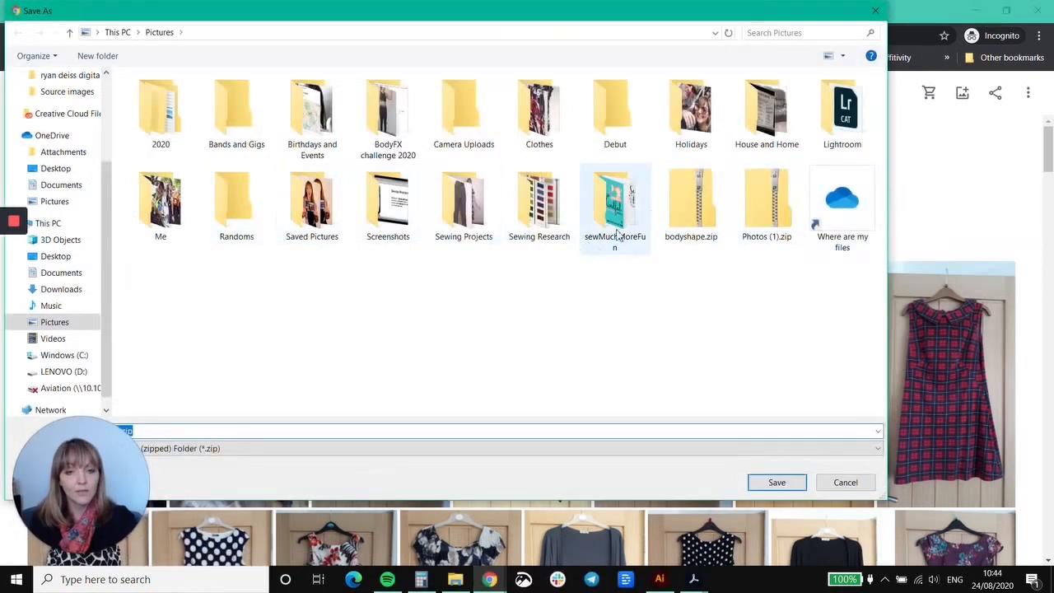
double_click(540, 123)
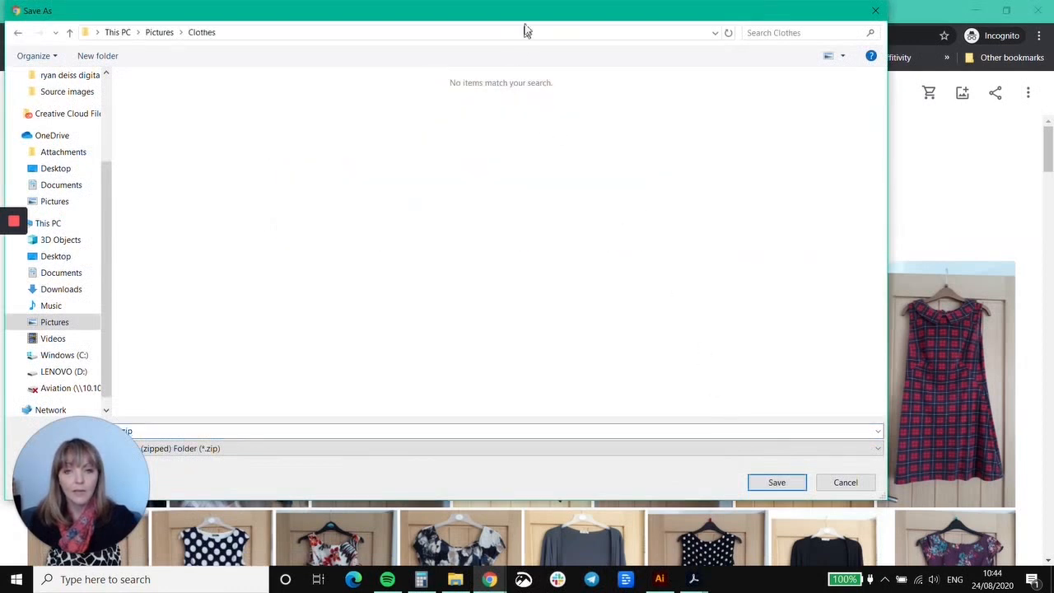
left_click(779, 484)
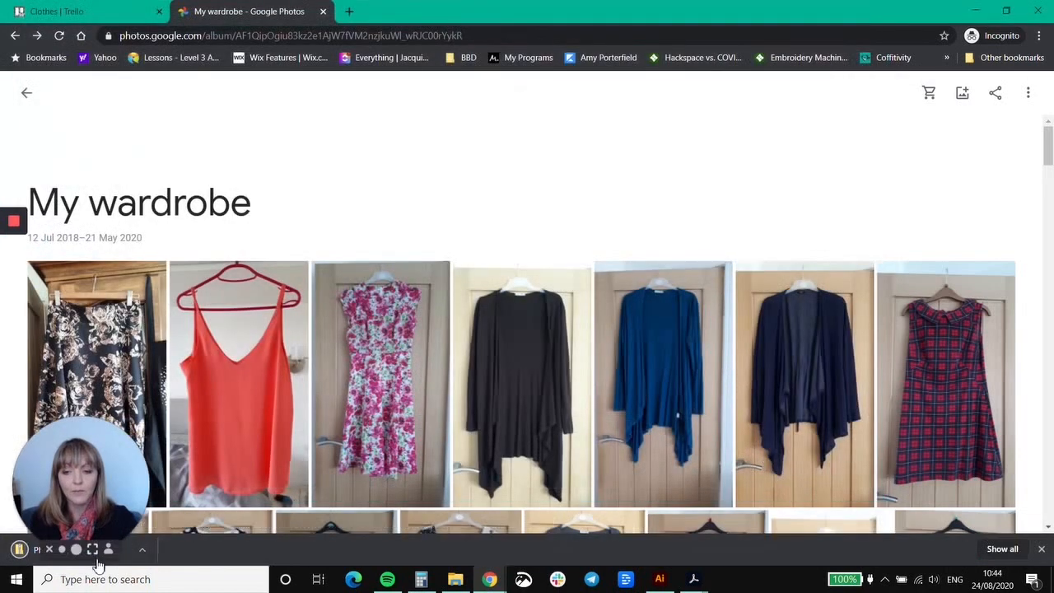
Open the downloaded Photos.zip and copy all three of its images into the Clothes folder.
left_click(12, 557)
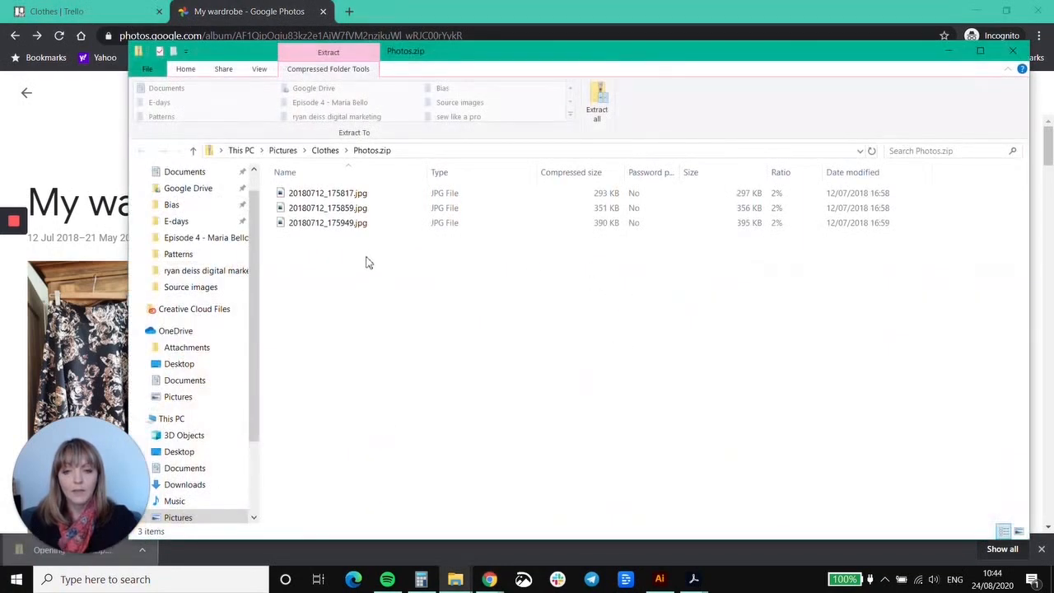
left_click_drag(368, 262, 356, 217)
key("ctrl+a")
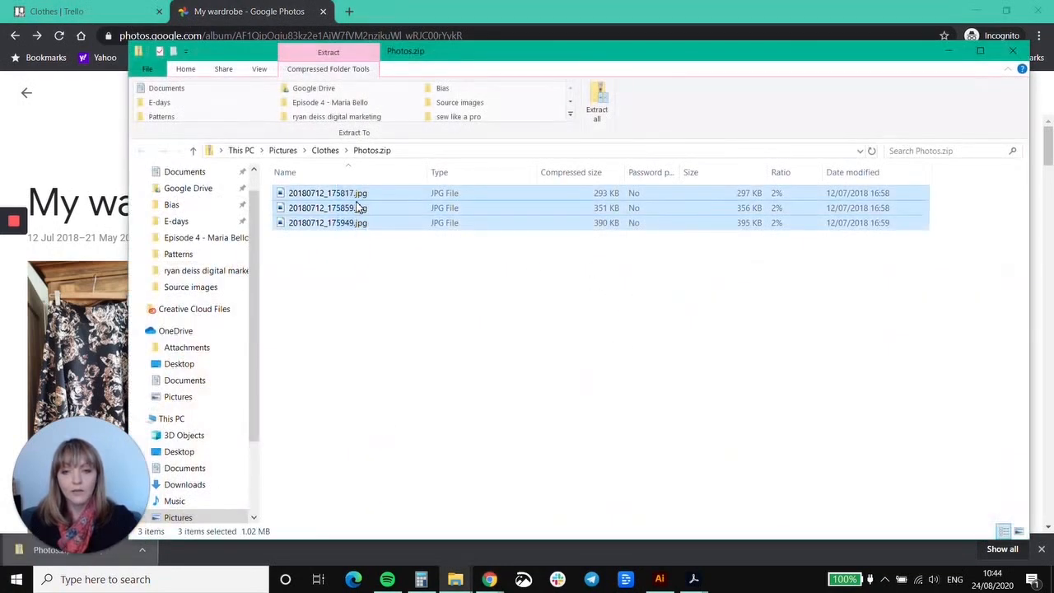
right_click(350, 198)
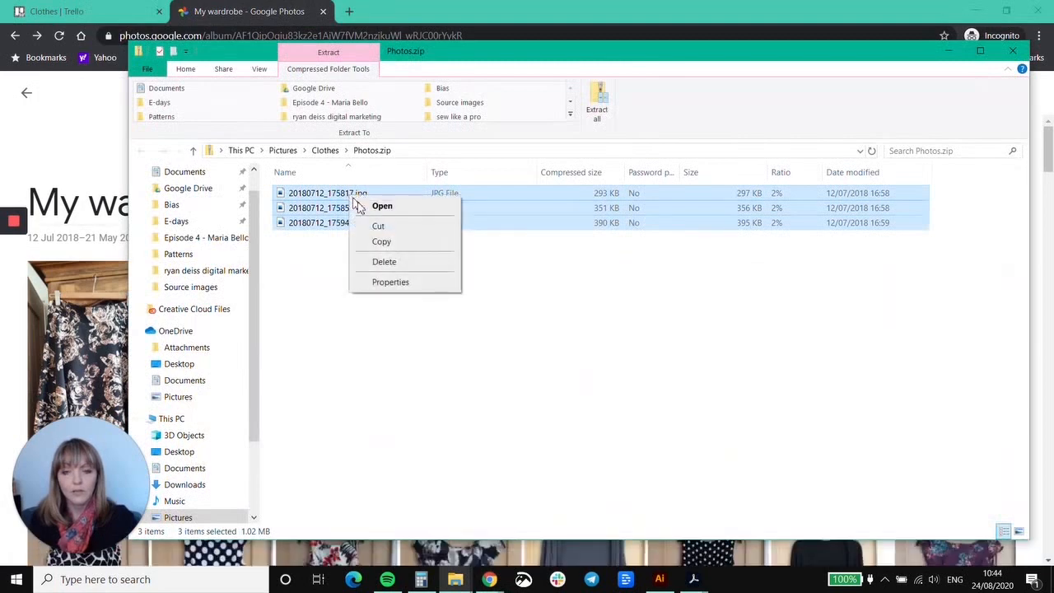
left_click(382, 241)
left_click(325, 150)
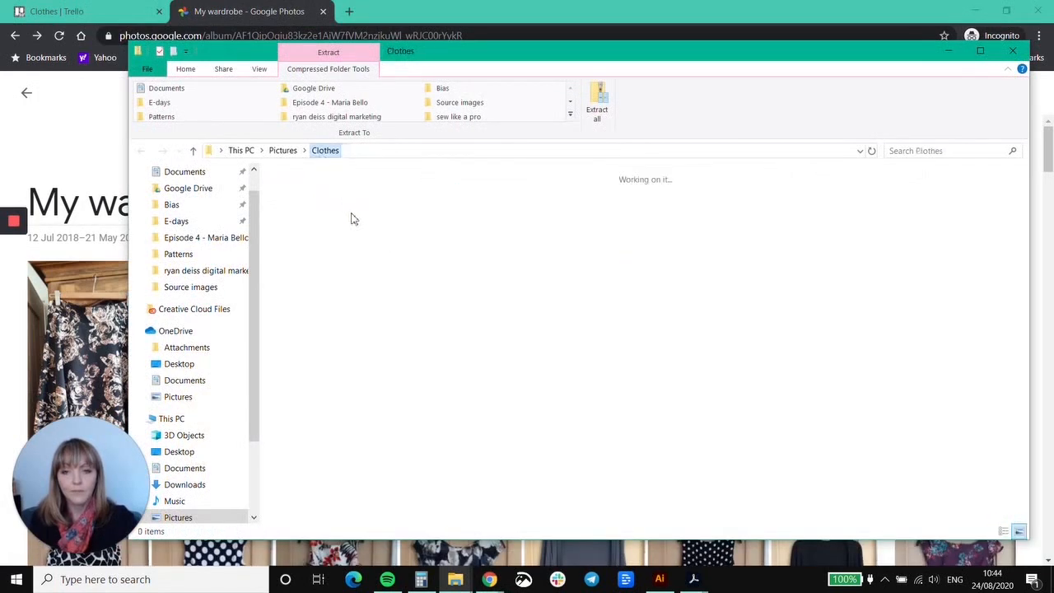
left_click(379, 309)
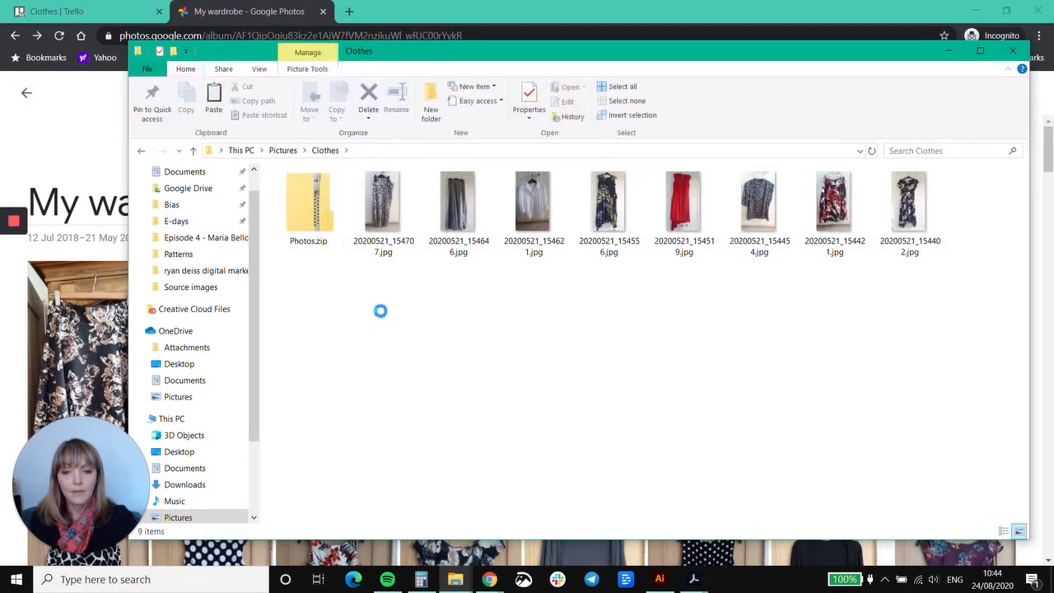
right_click(381, 313)
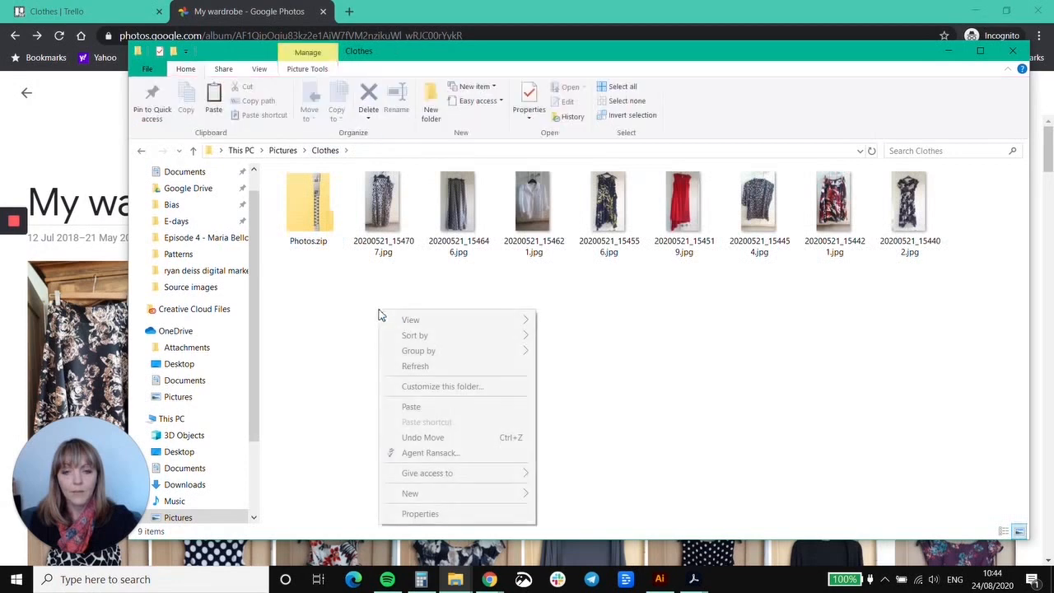
left_click(420, 407)
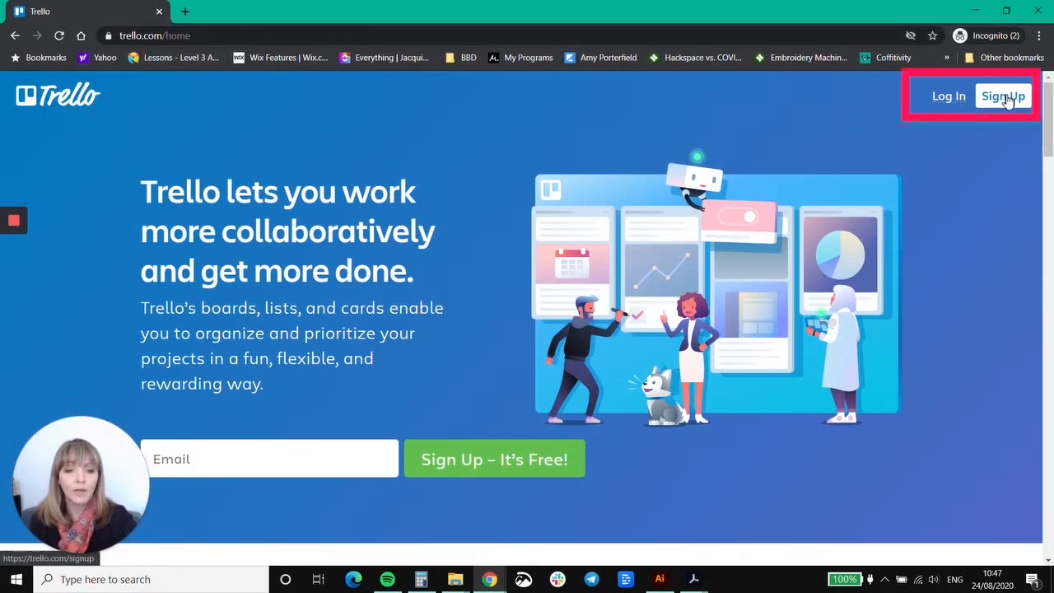
Switch to the Trello home page and start a free account sign-up from the e-mail field.
left_click(288, 464)
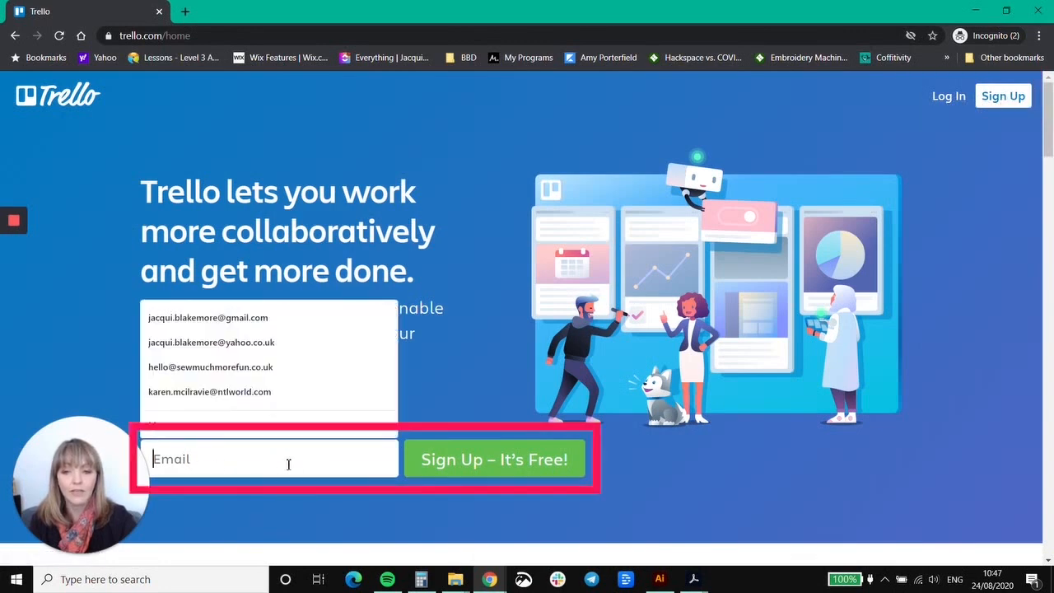
left_click(474, 480)
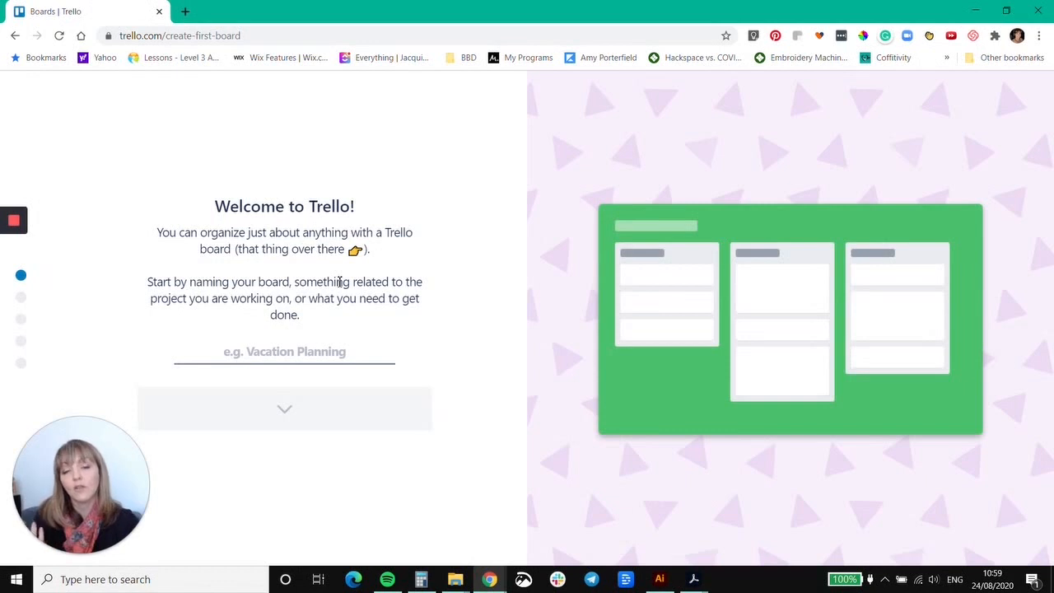
Name the first Trello board "Wardrobe".
left_click(309, 351)
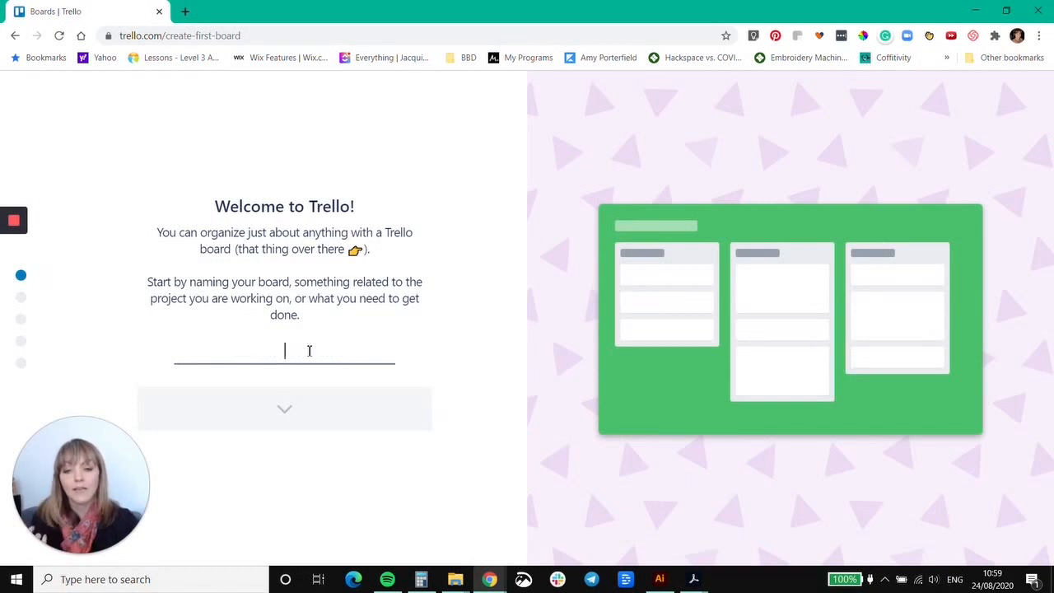
type("War")
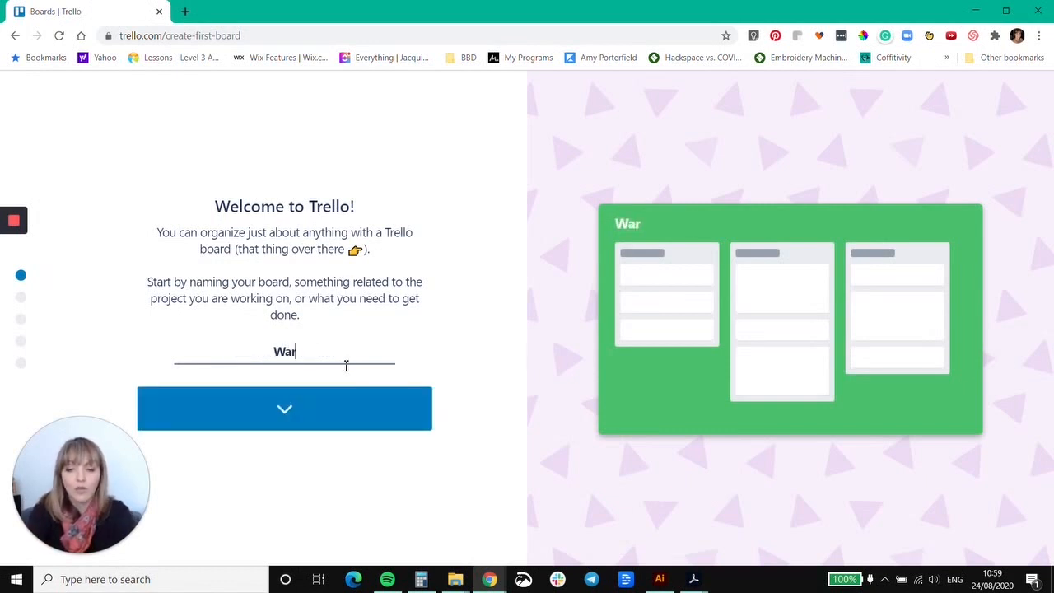
type("drobe")
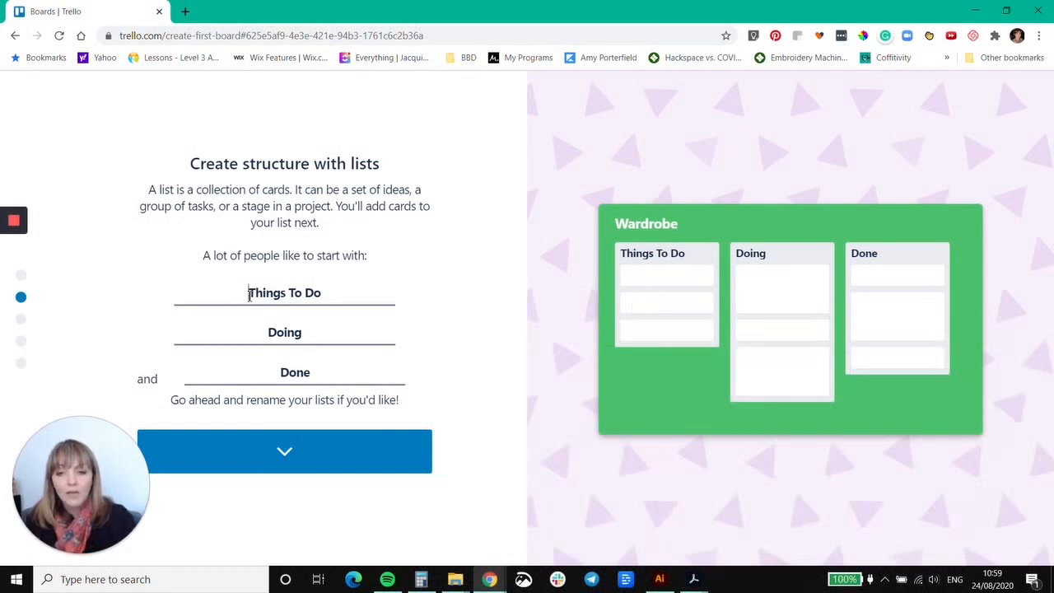
Rename the three starter lists to "Casual", "Dressy" and "Work", and continue to the card setup.
left_click_drag(251, 293, 347, 295)
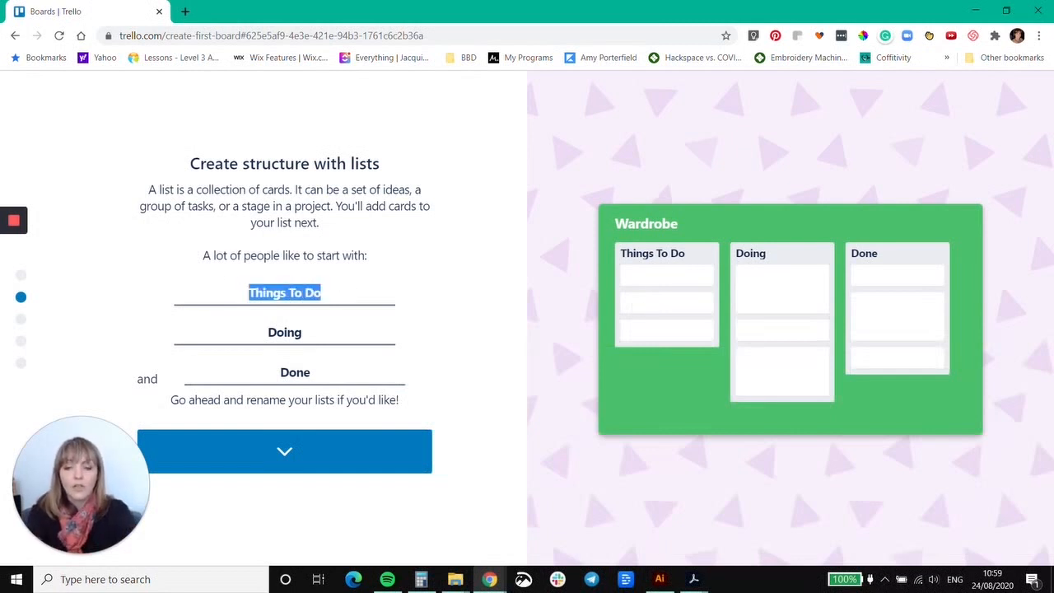
type("Casual")
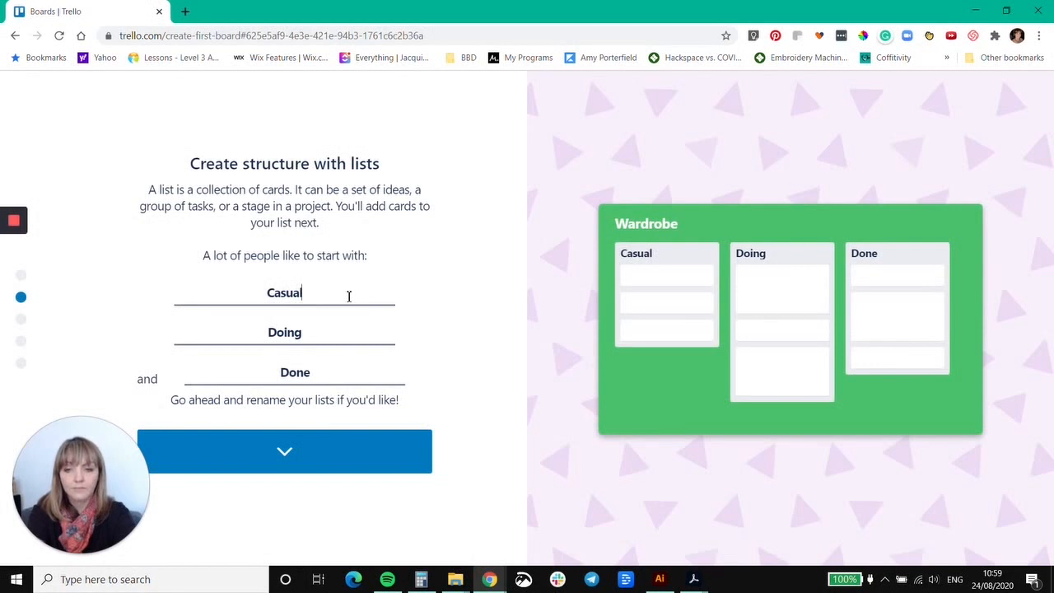
double_click(286, 326)
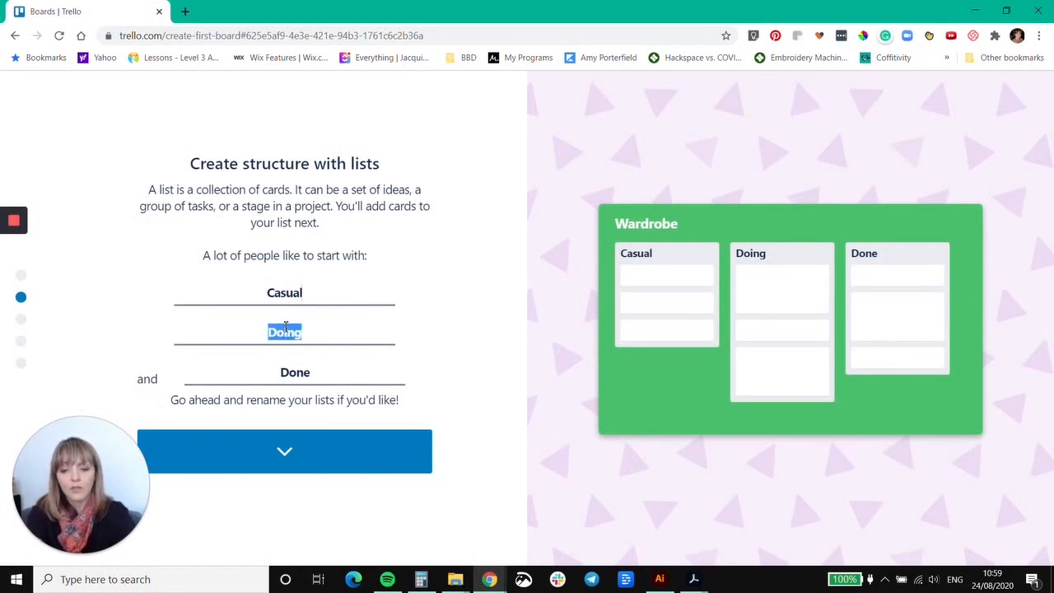
type("Dressy")
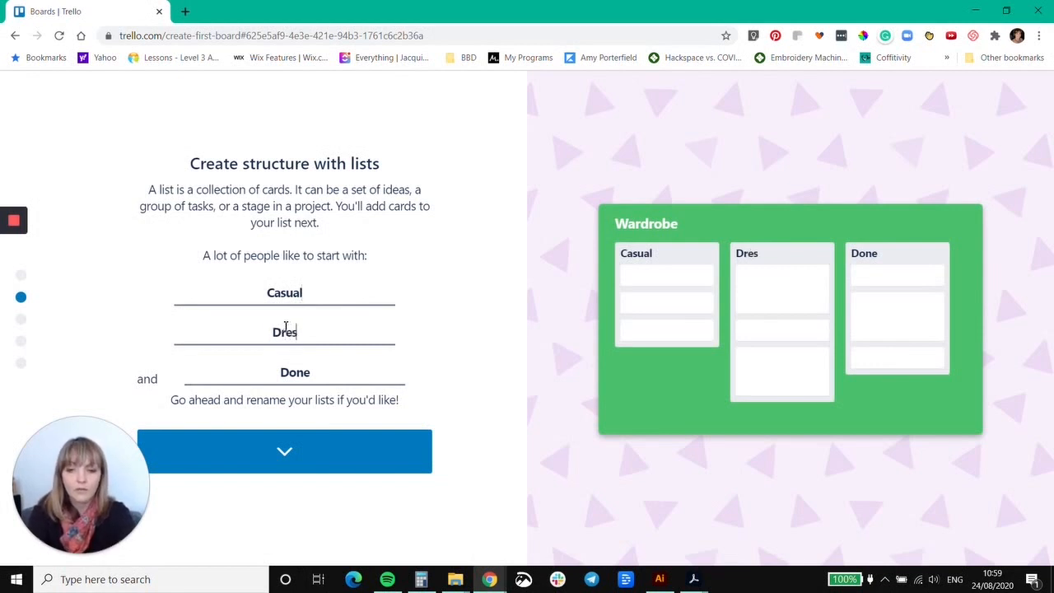
double_click(300, 371)
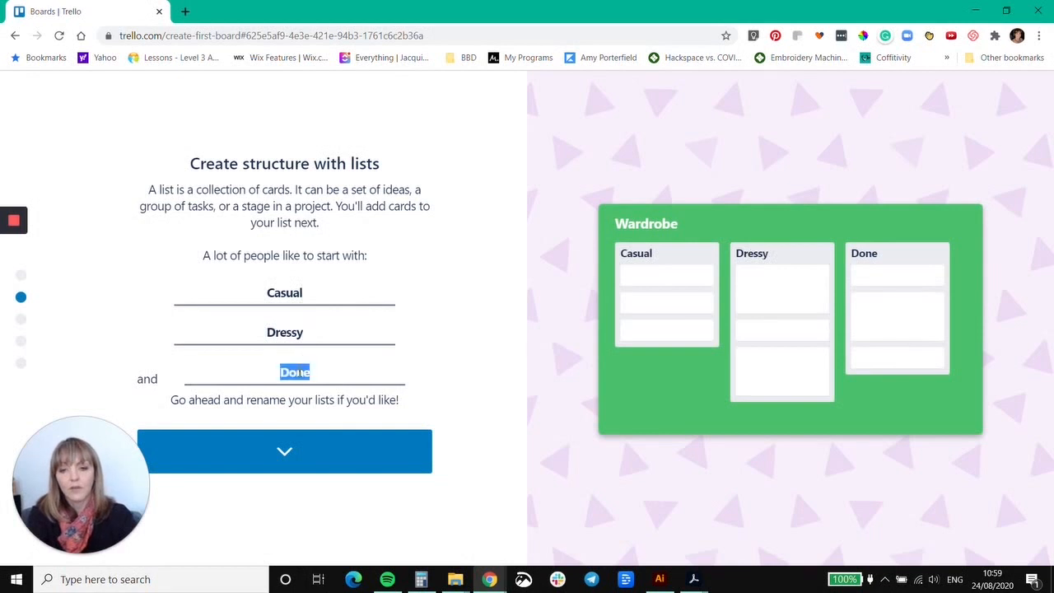
type("Work")
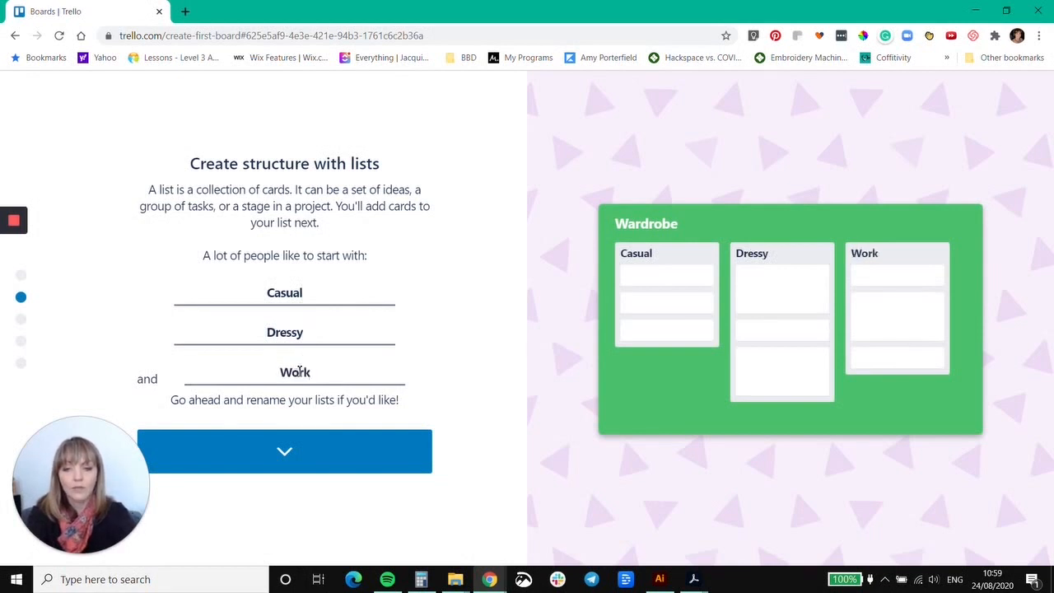
left_click(283, 456)
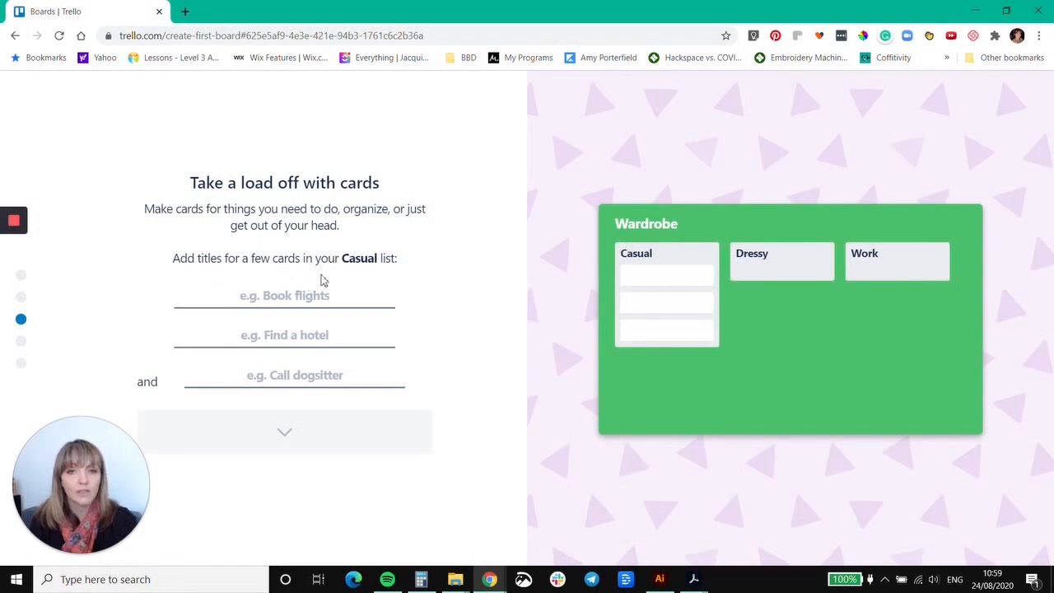
Title the first card in the Casual list "Teal jersey cardigan".
left_click(287, 299)
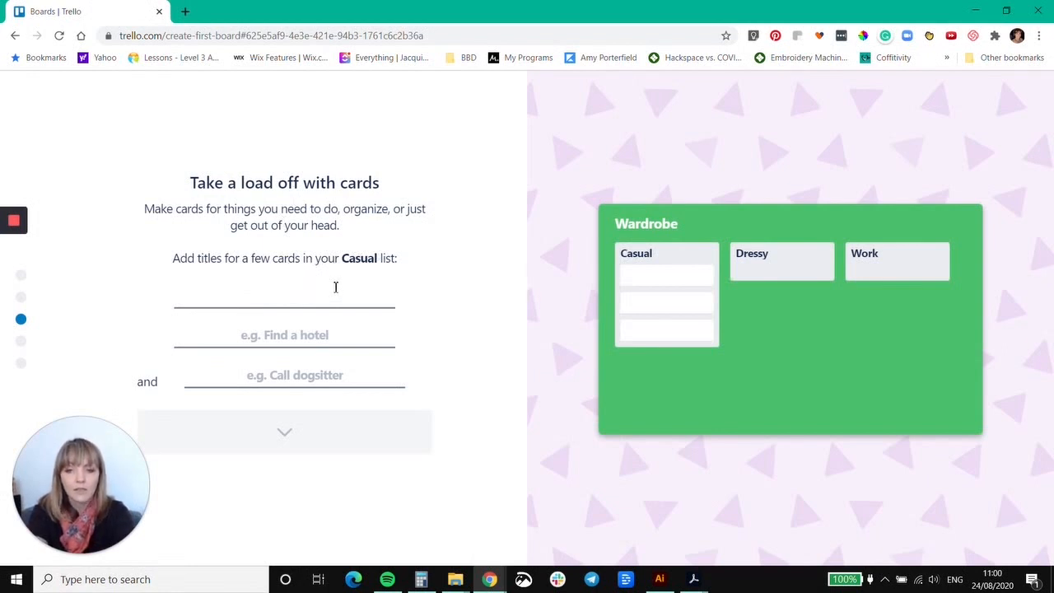
type("tea")
key("BackSpace")
key("BackSpace")
key("BackSpace")
type("Teal")
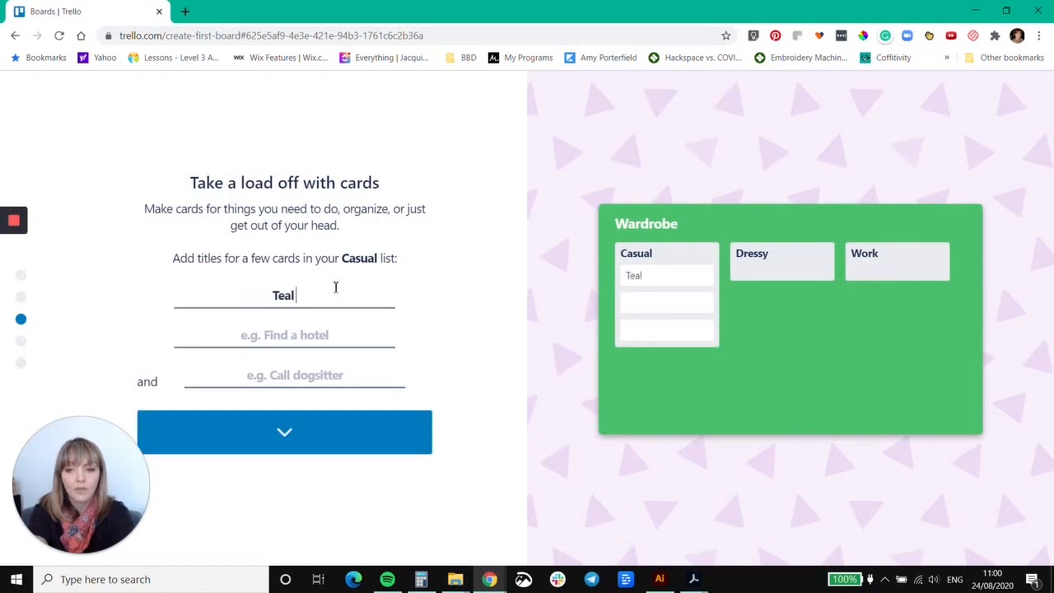
type(" jer")
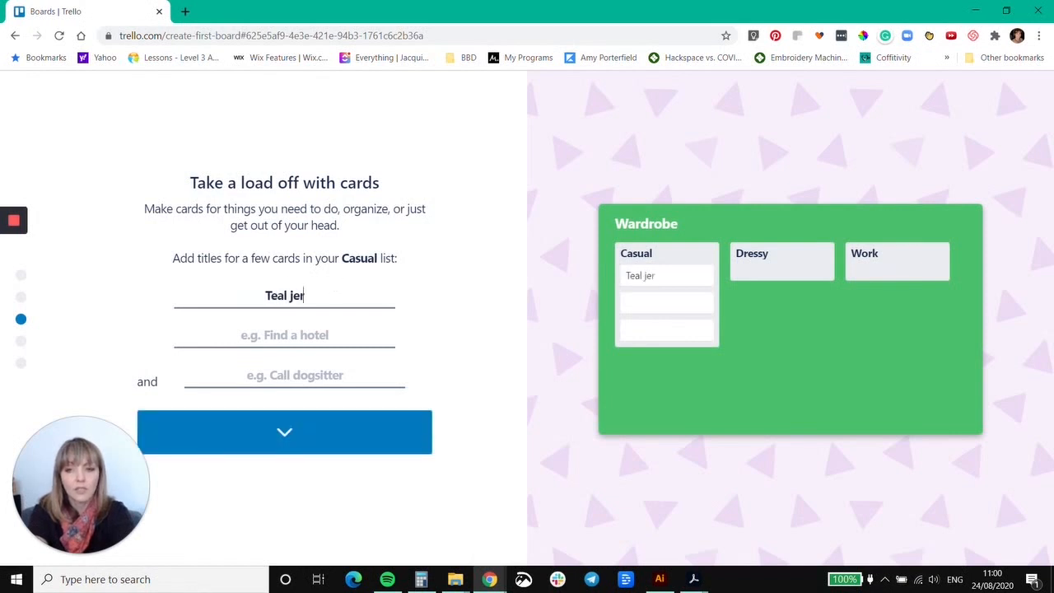
type("sey cardigan")
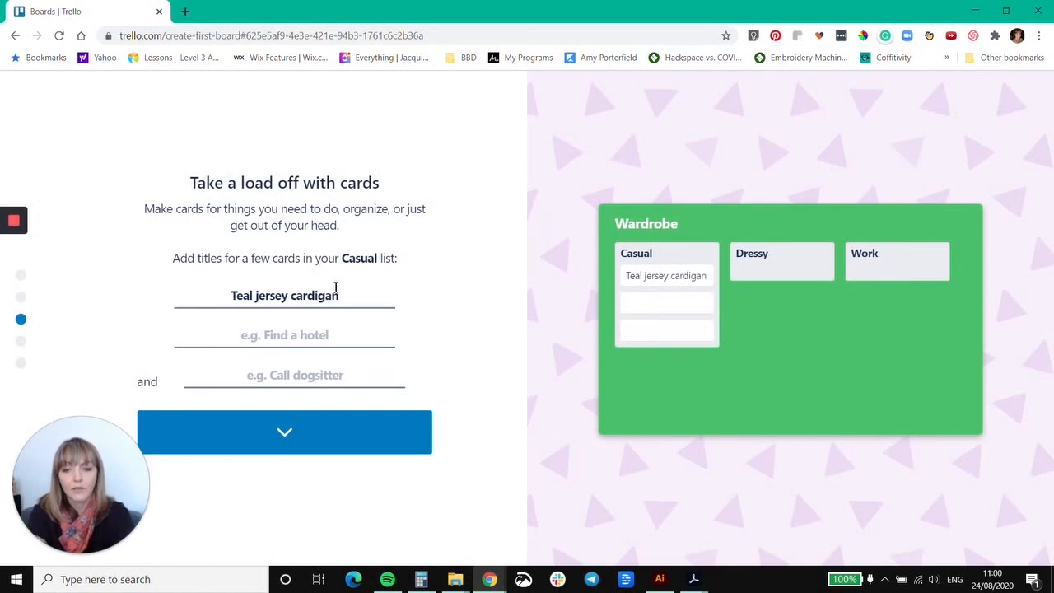
Title the second card in the Casual list "Brown jersey cardigan".
left_click(336, 337)
type("Brown jersey cardi")
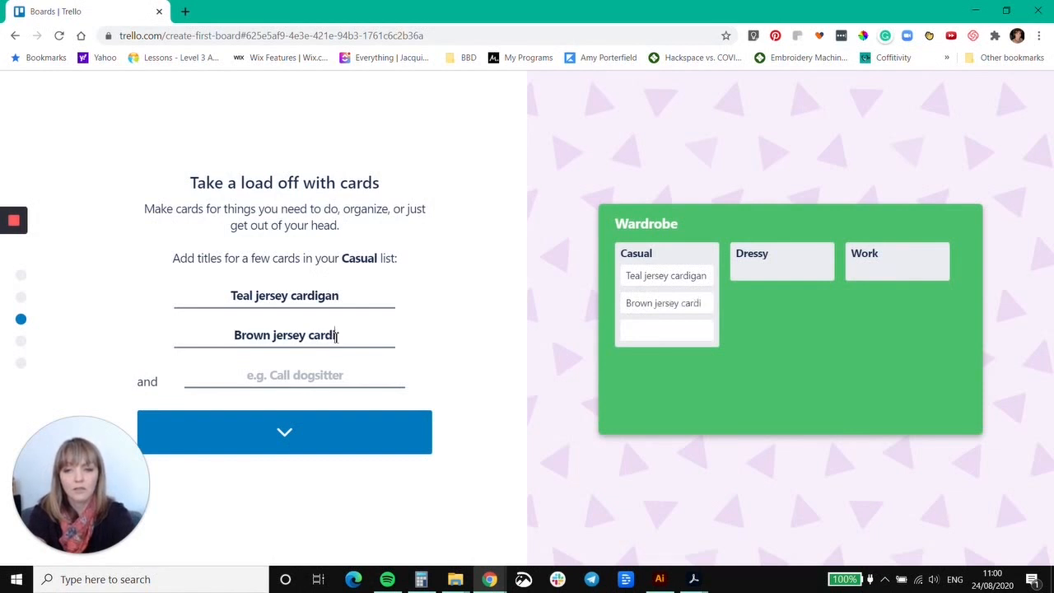
type("gan")
Title the third card in the Casual list "Pink floral dress".
left_click(300, 377)
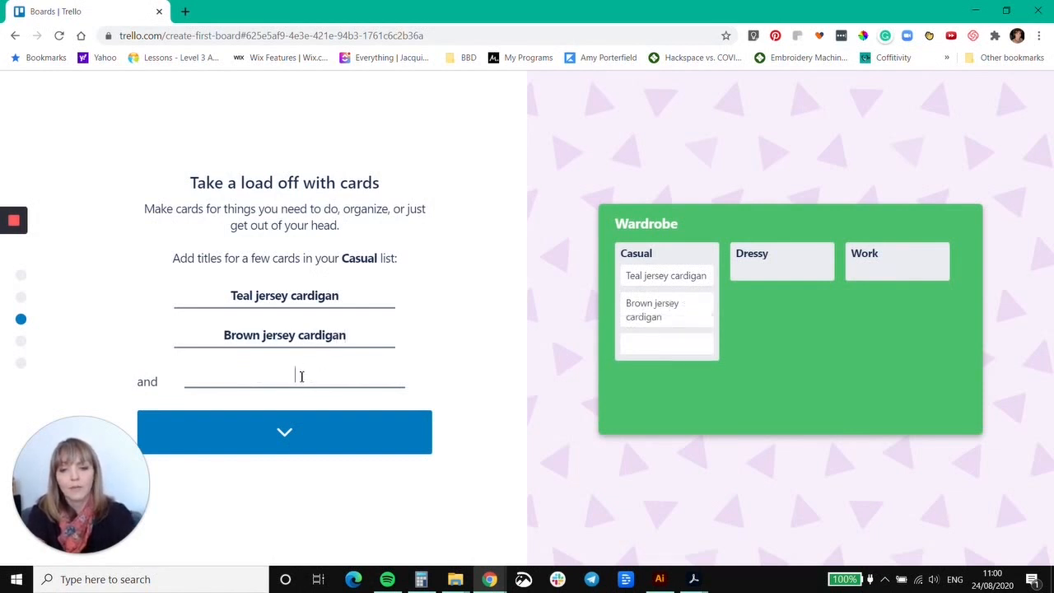
type("P")
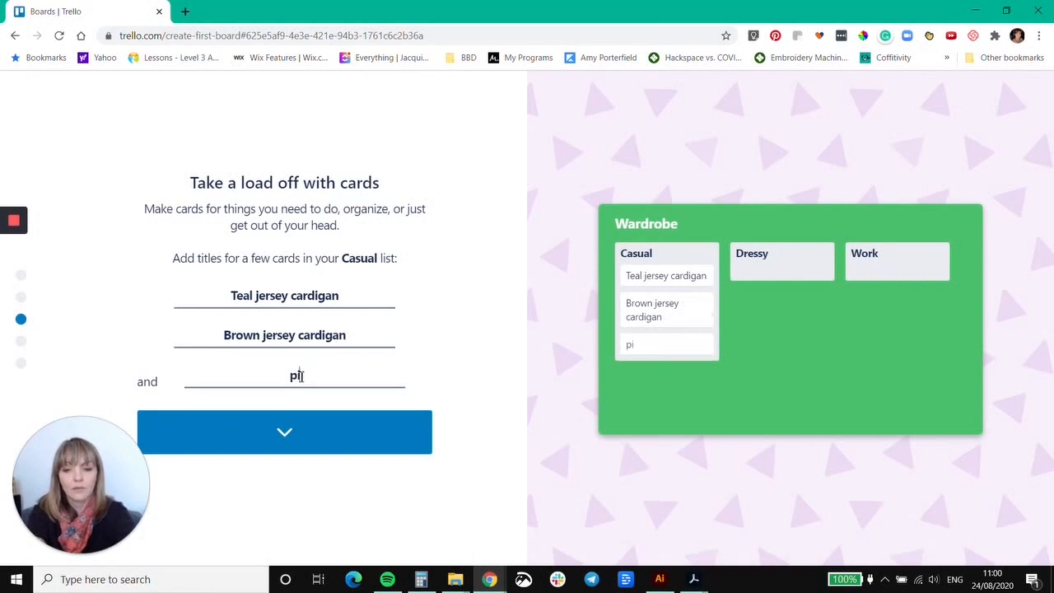
type("ink floral ")
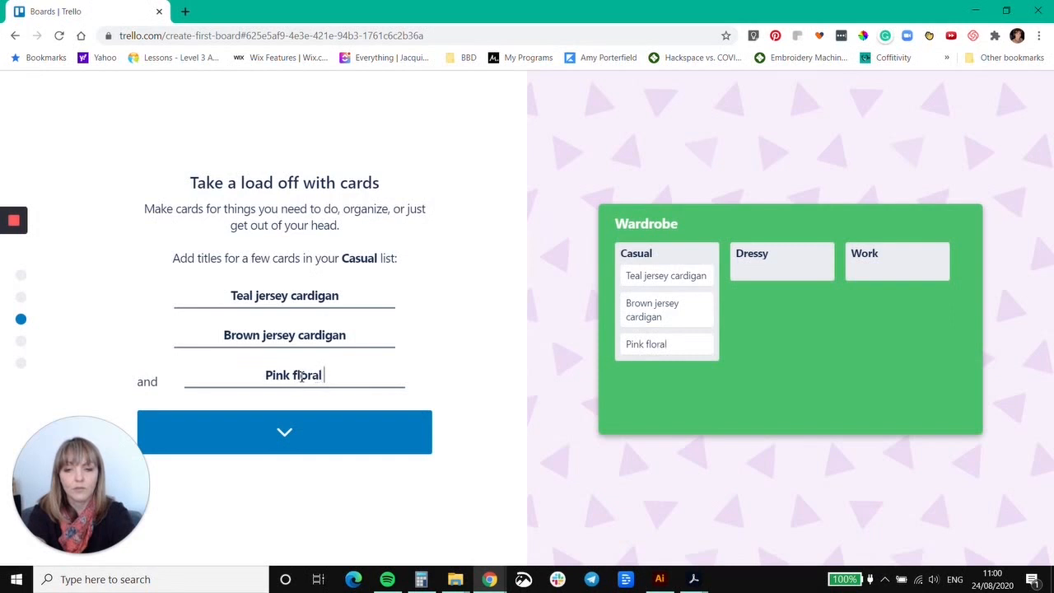
type("dress")
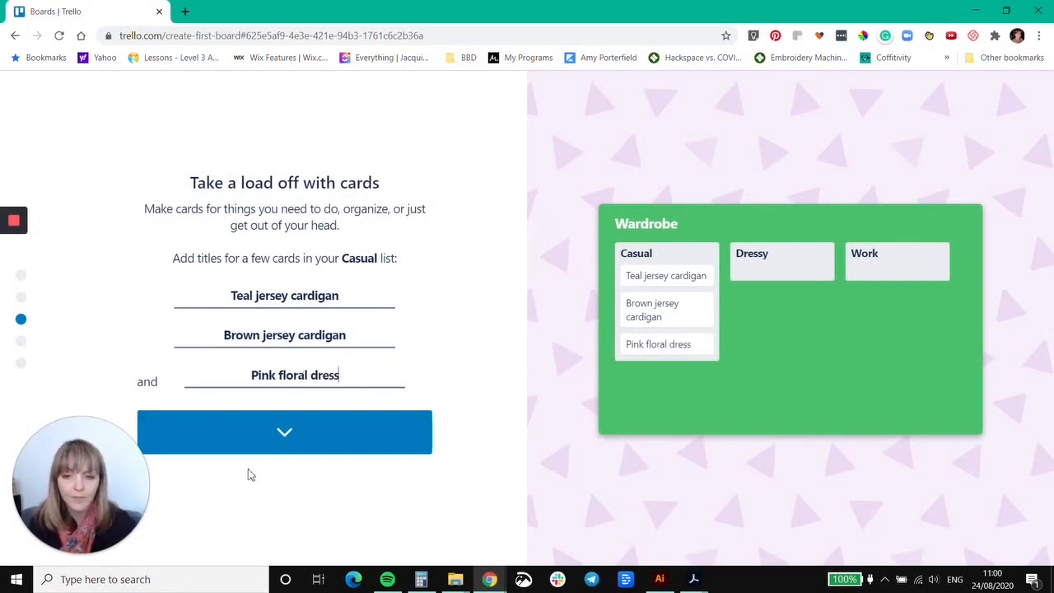
Confirm the card titles, skip adding a checklist item, and finish the setup to reach the Wardrobe board.
left_click(297, 437)
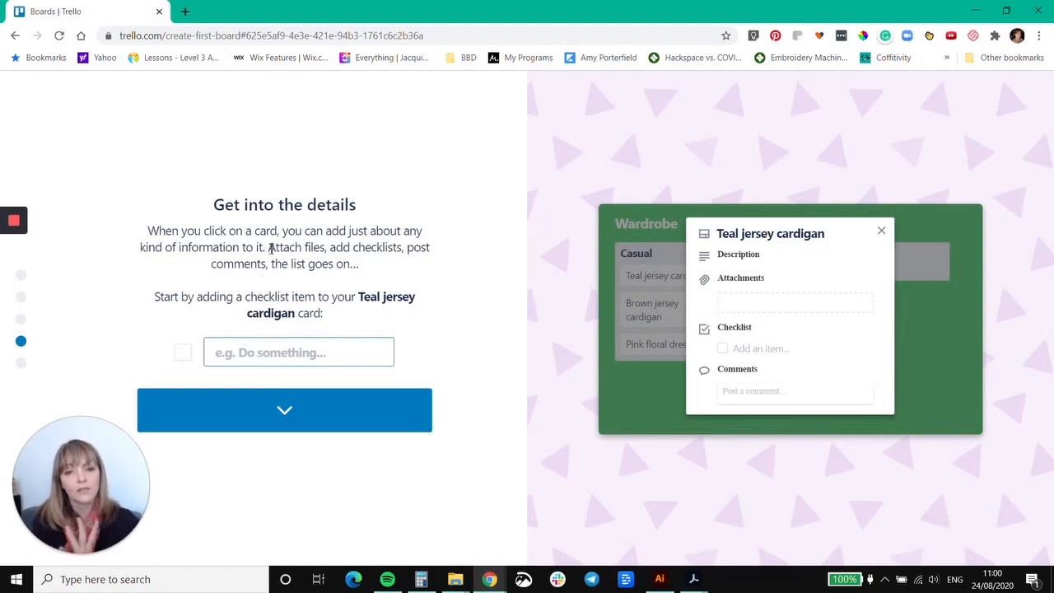
left_click(278, 411)
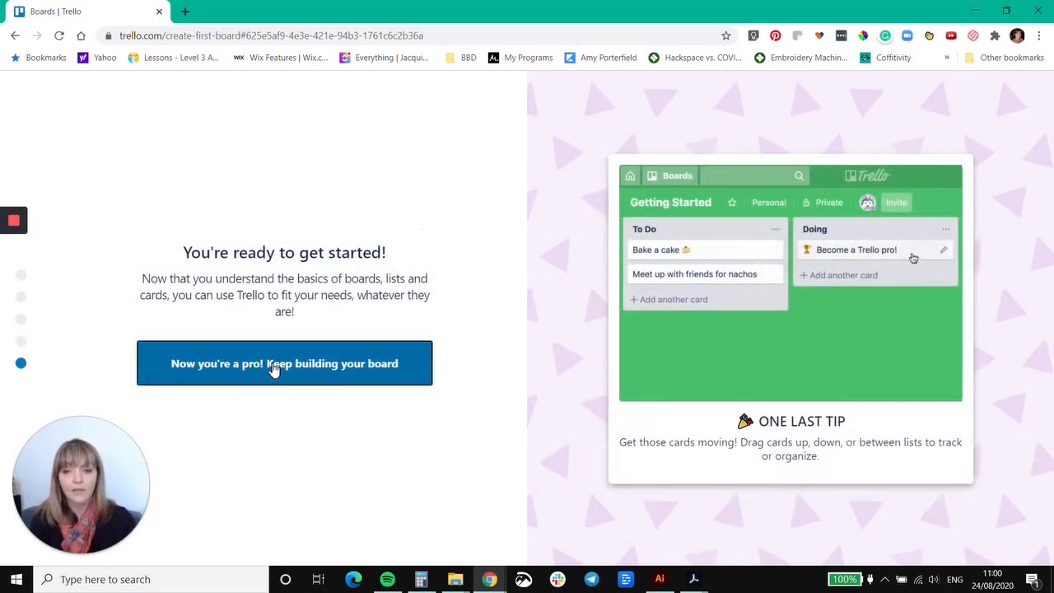
left_click(274, 366)
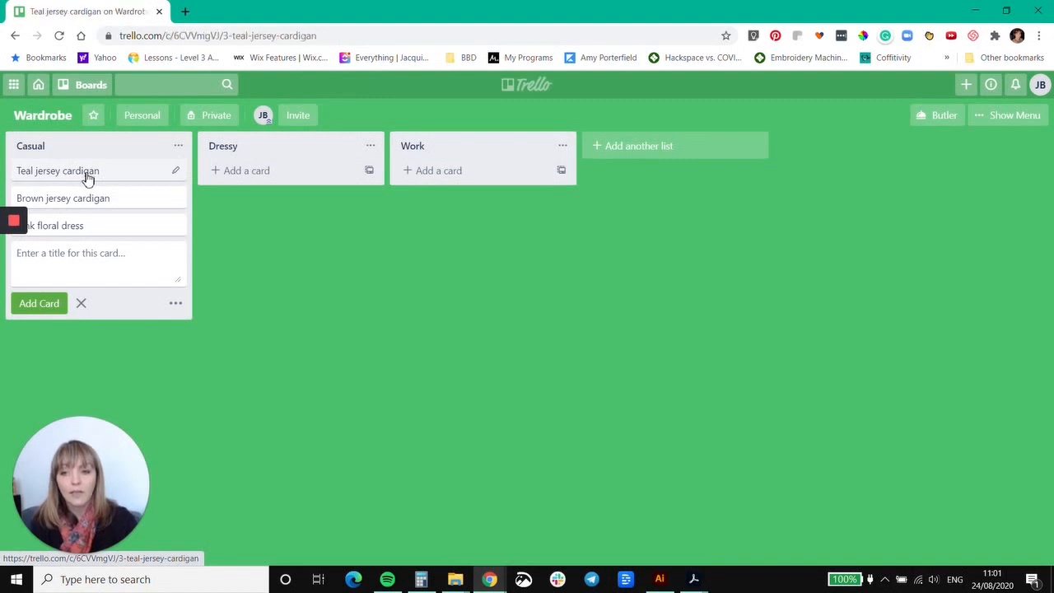
Attach 20180712_175859.jpg from the computer's Pictures > Clothes folder to the "Teal jersey cardigan" card.
left_click(87, 173)
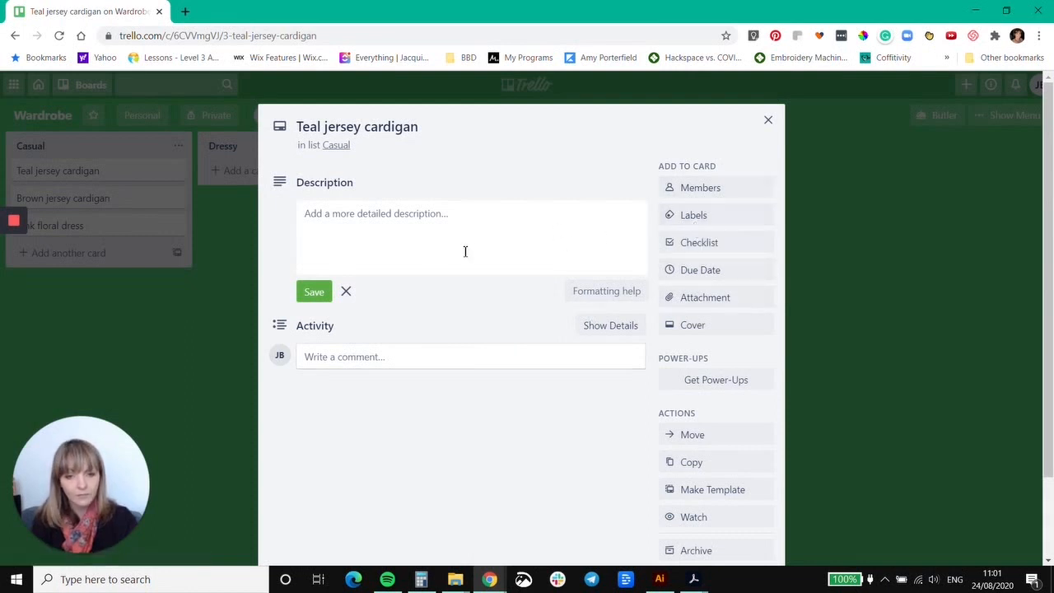
left_click(710, 298)
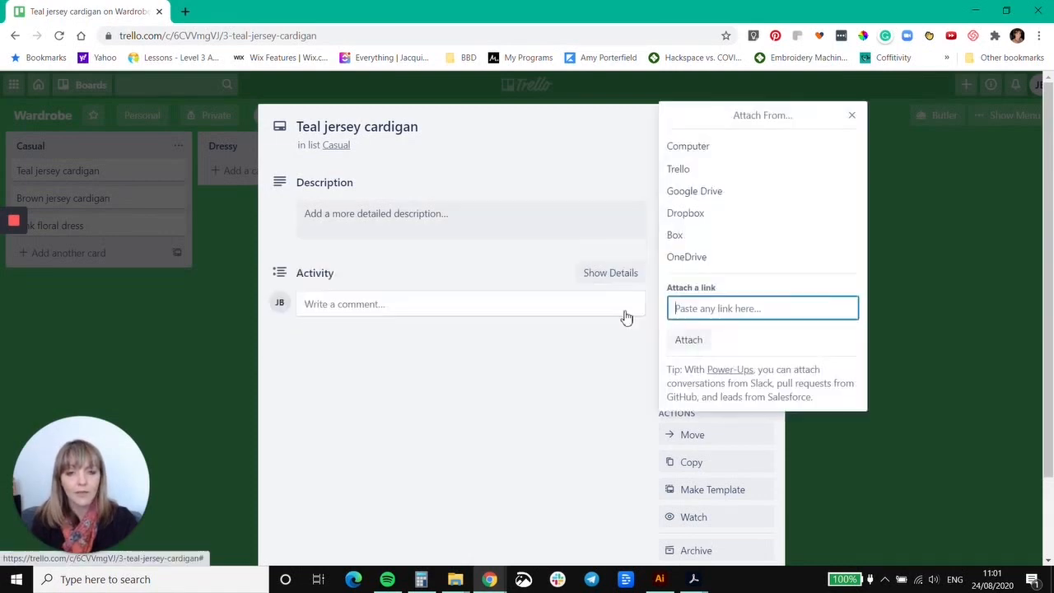
left_click(705, 151)
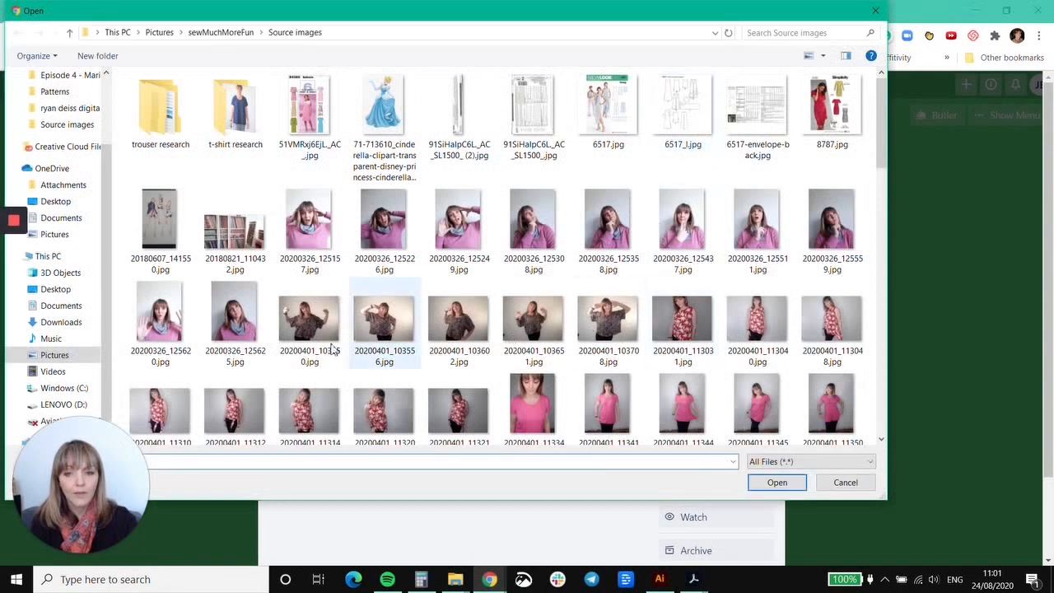
left_click(159, 33)
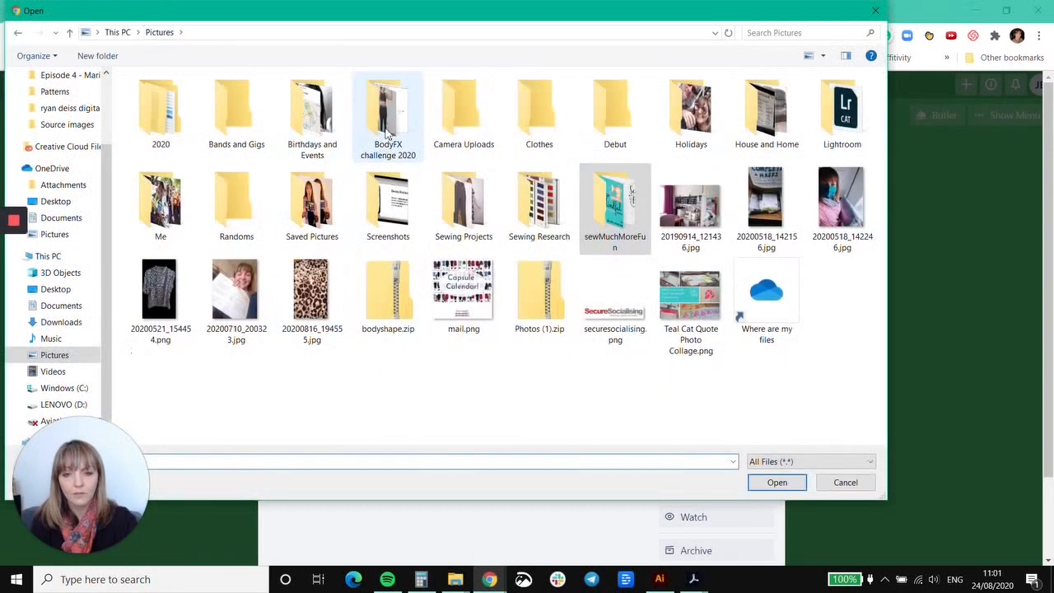
double_click(550, 144)
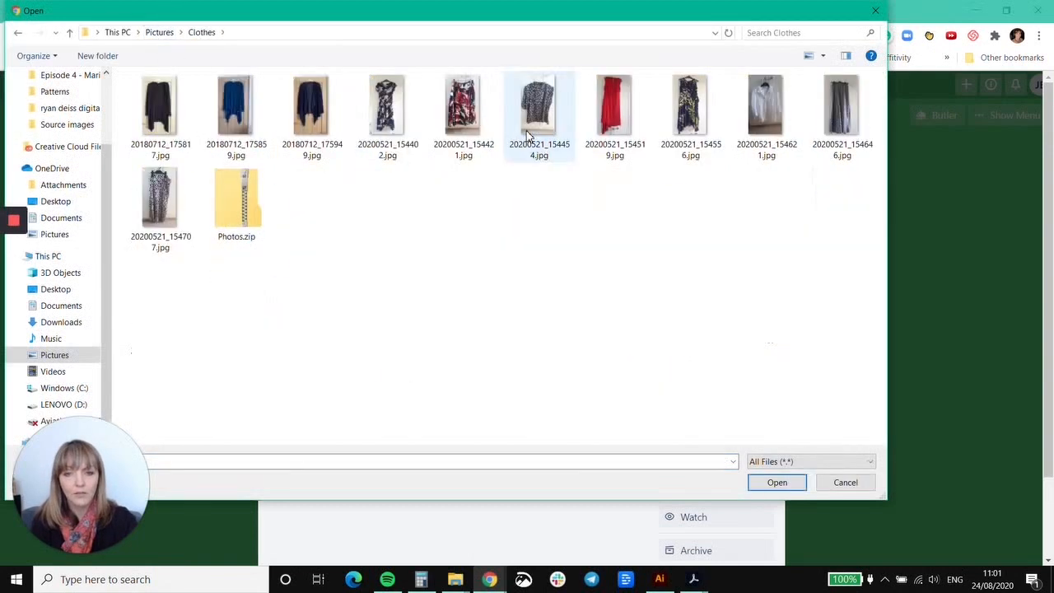
left_click(240, 124)
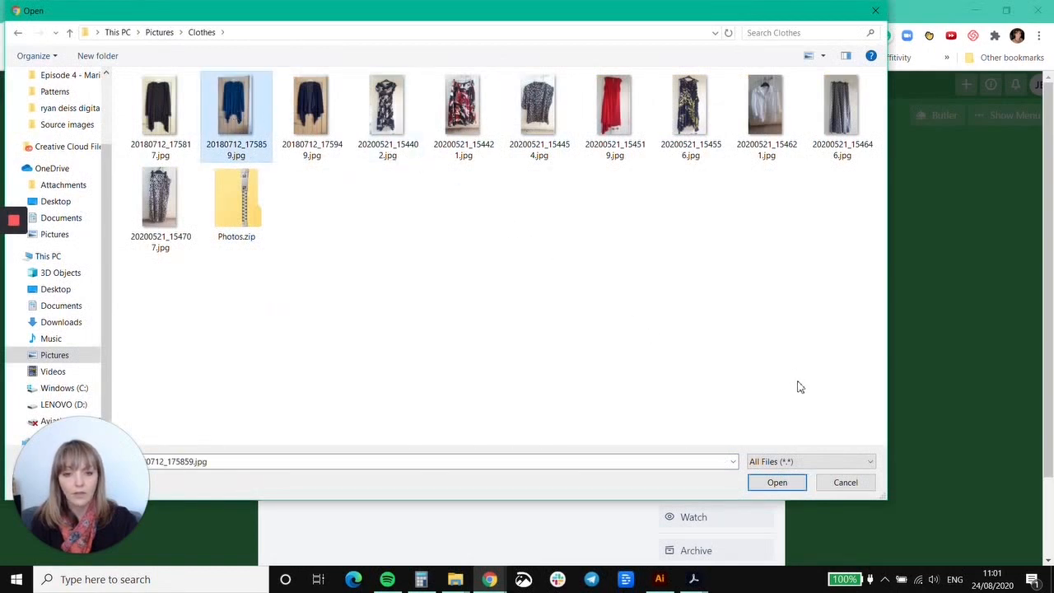
left_click(776, 482)
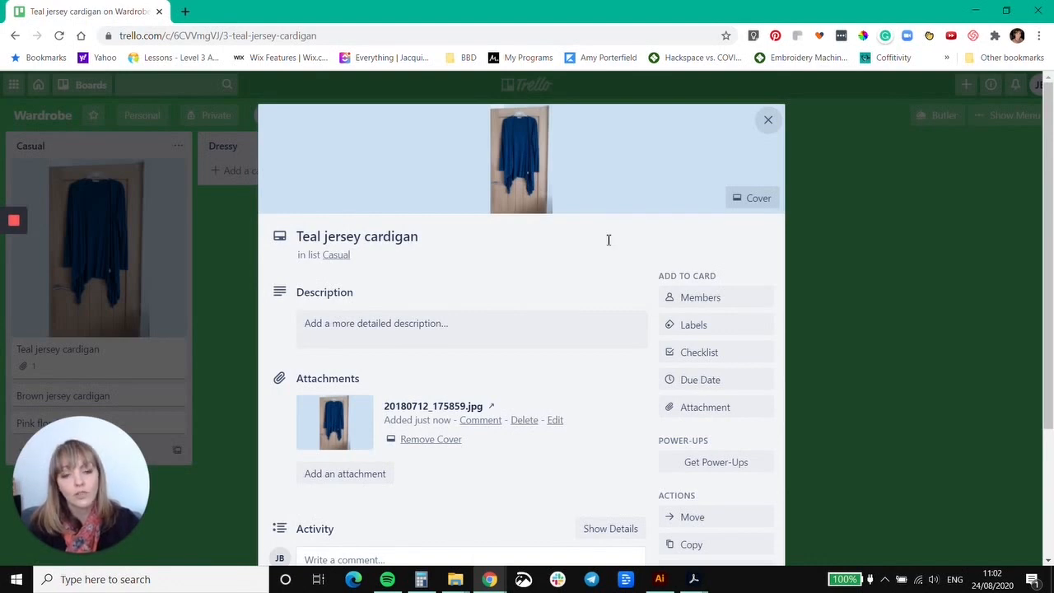
Apply the green label to the teal cardigan card, name that label "Jacket", and close the card.
left_click(687, 328)
left_click(704, 202)
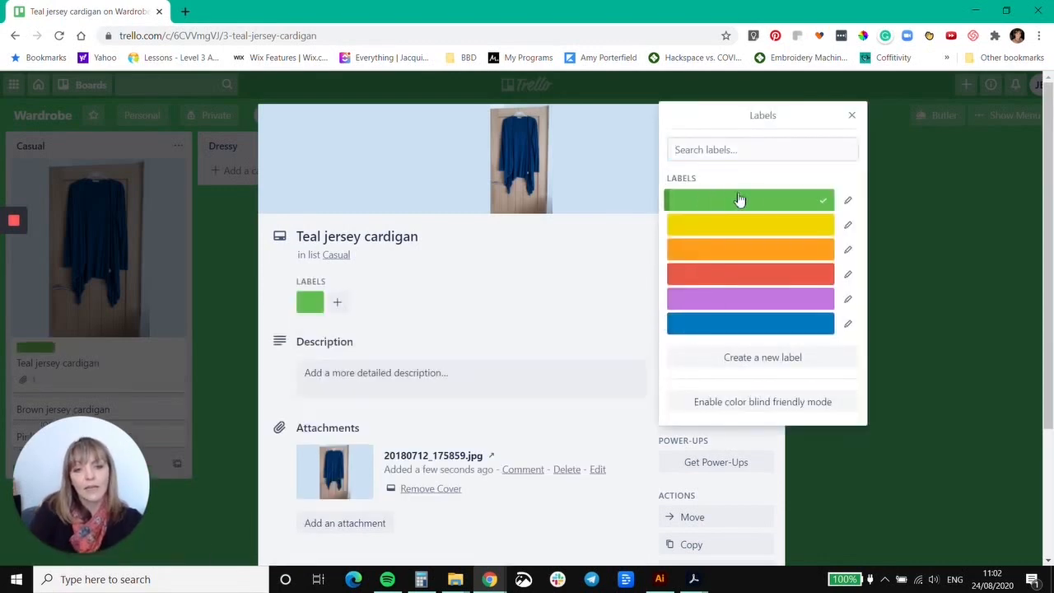
left_click(848, 201)
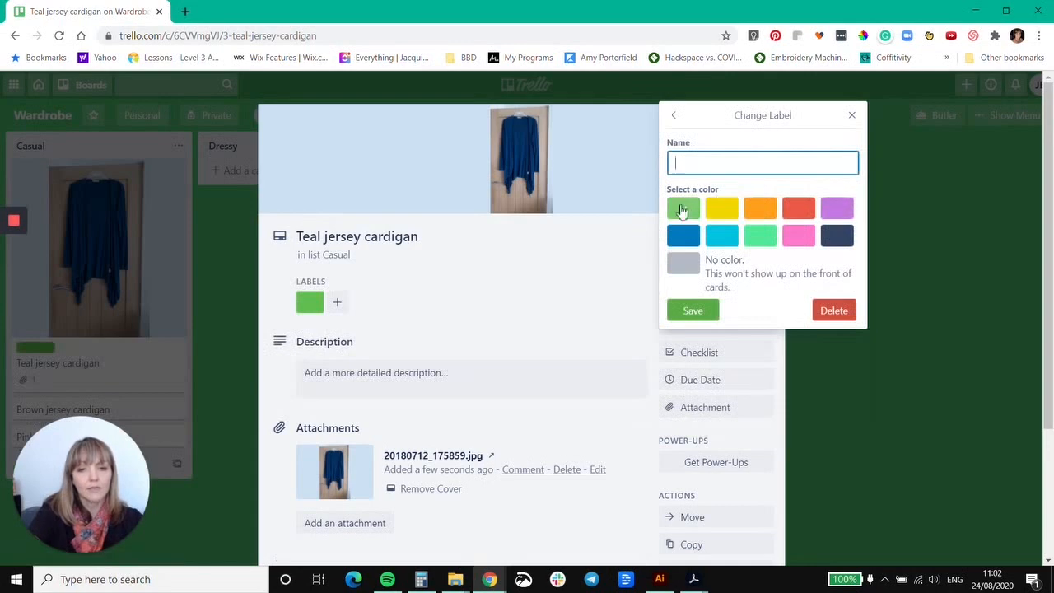
type("Jacket")
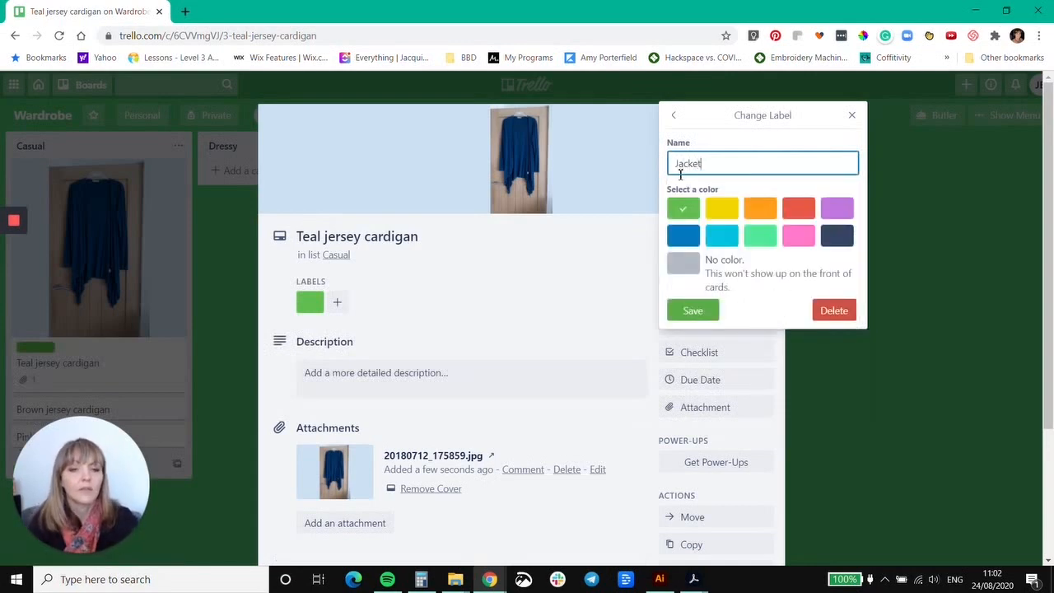
left_click(699, 309)
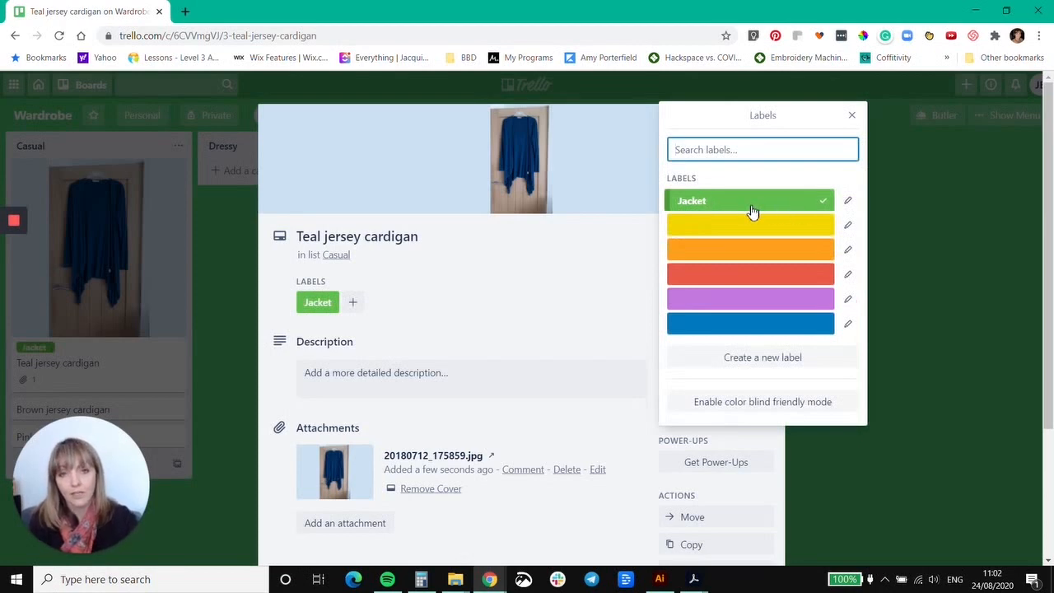
left_click(853, 116)
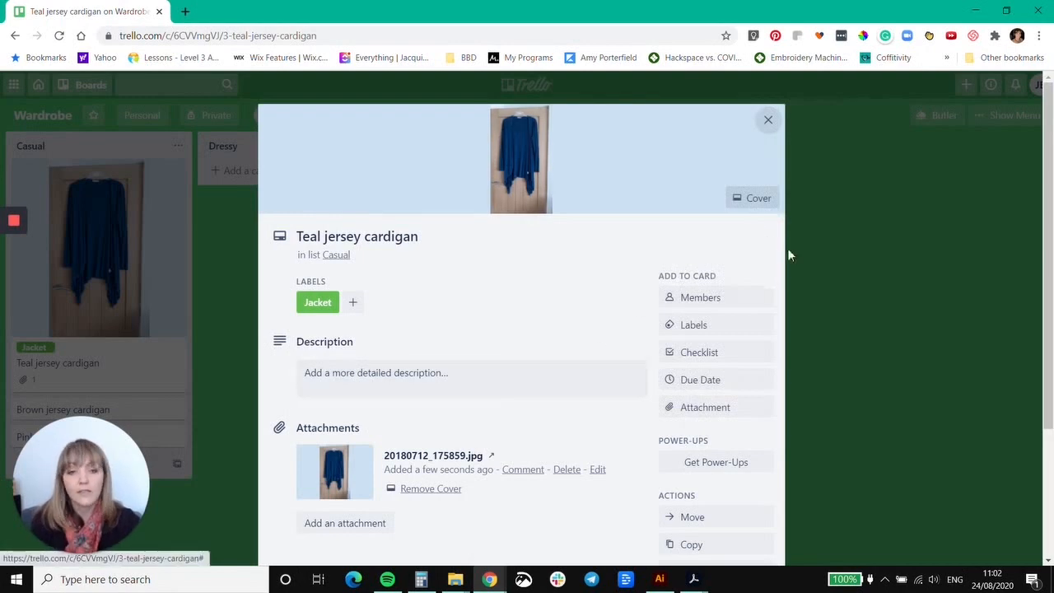
left_click(769, 121)
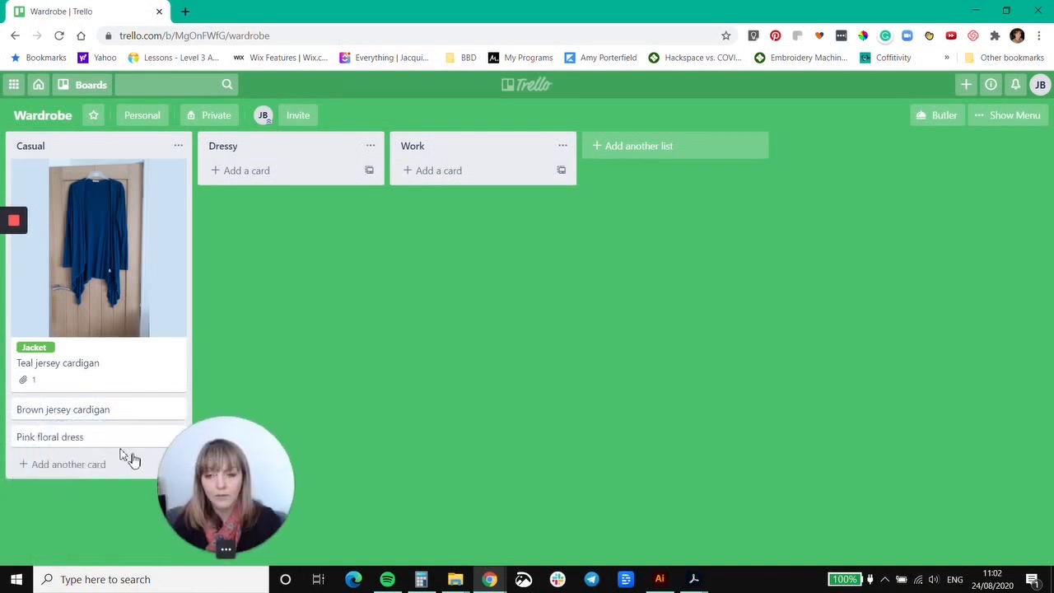
Attach 20200521_154402.jpg from the computer's Clothes folder to the "Pink floral dress" card.
left_click(50, 437)
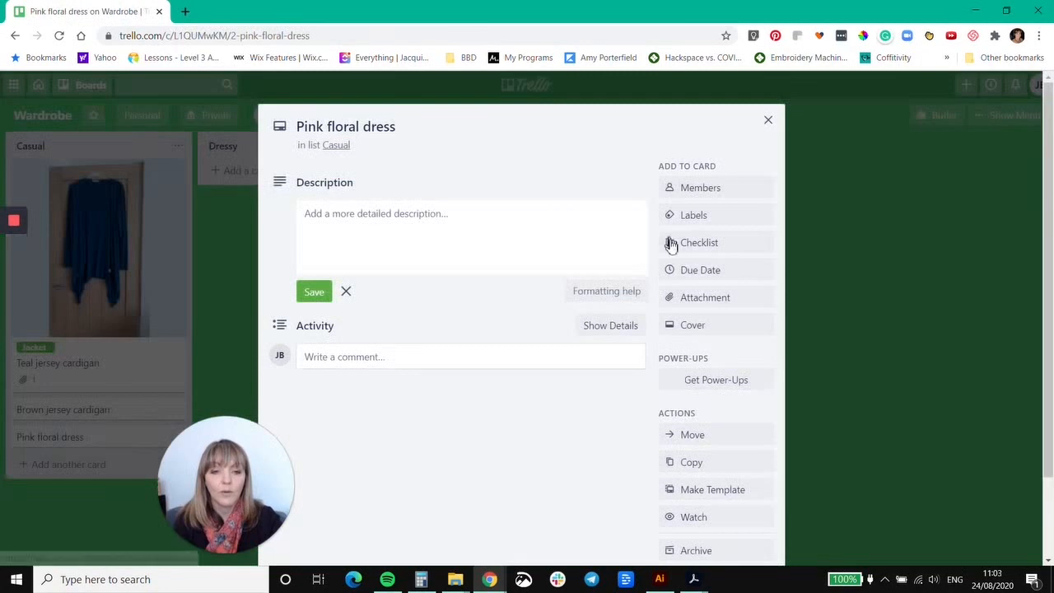
left_click(700, 303)
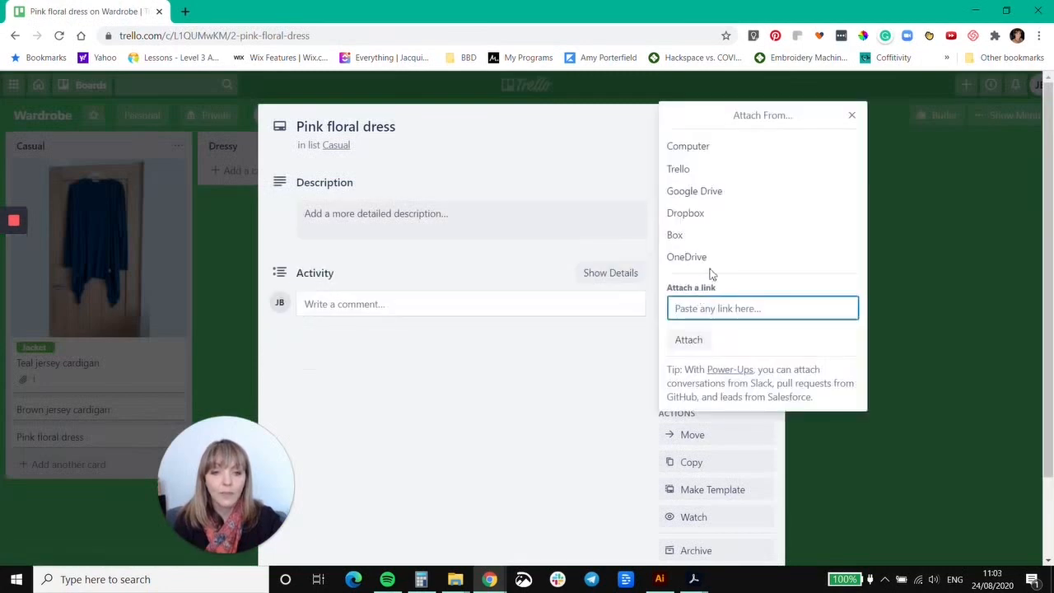
left_click(712, 148)
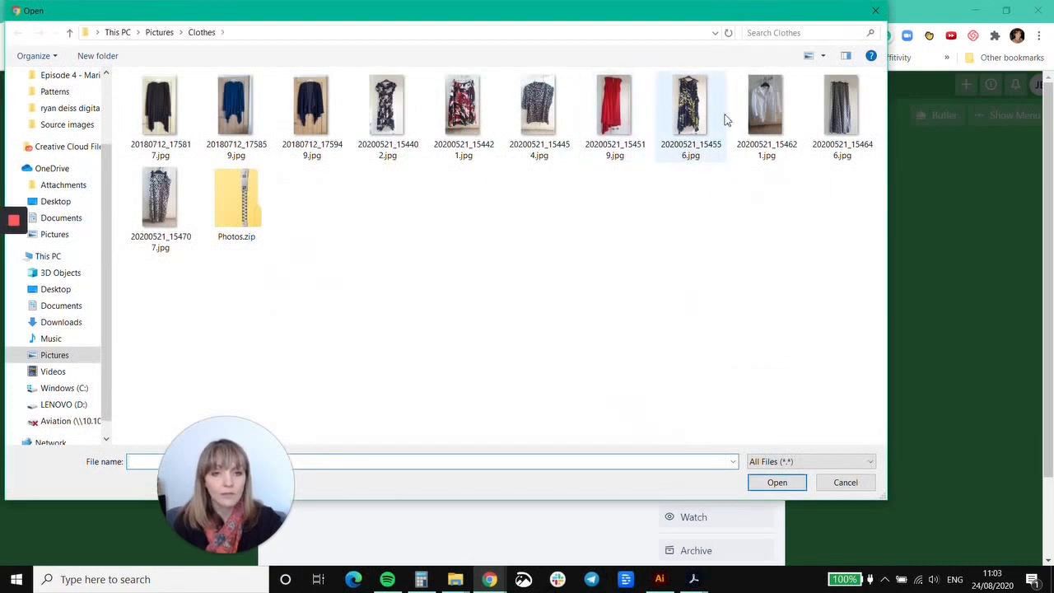
left_click(403, 105)
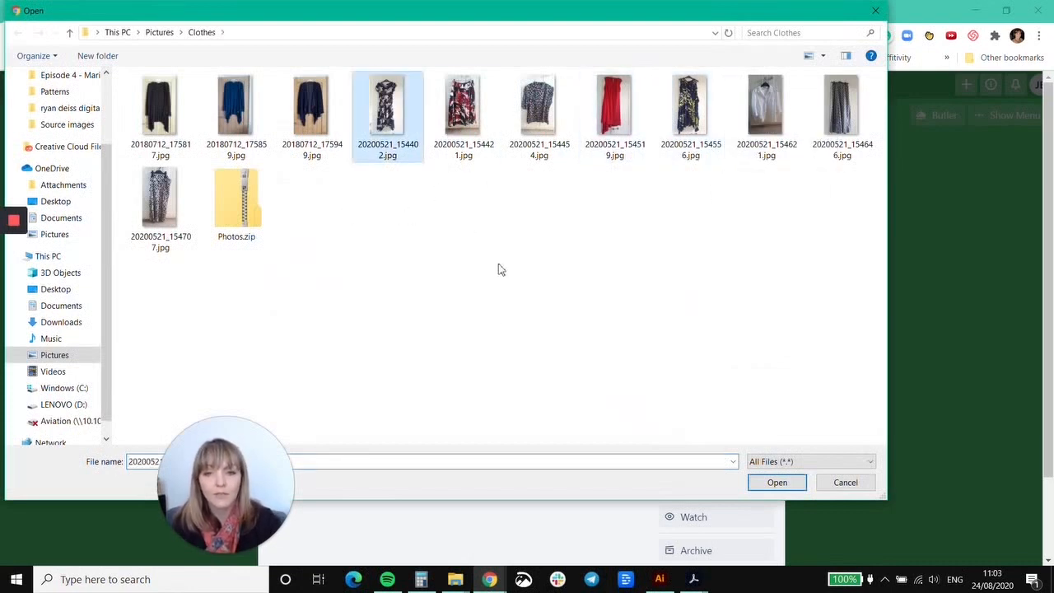
key("Return")
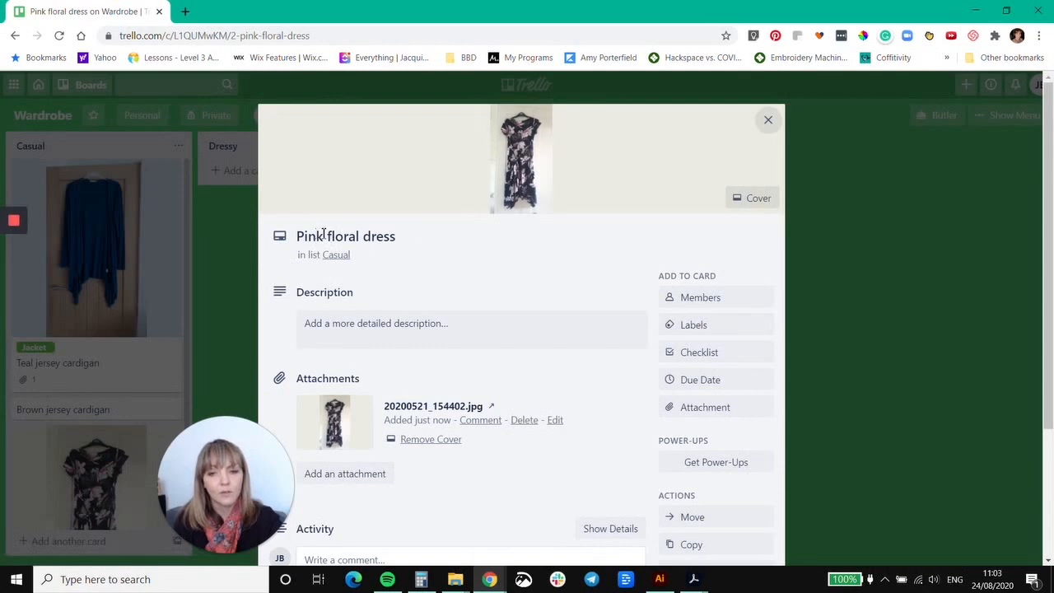
Rename the floral dress card to "Navy and pink floral dress".
left_click_drag(327, 237, 291, 239)
type("Navy and pink")
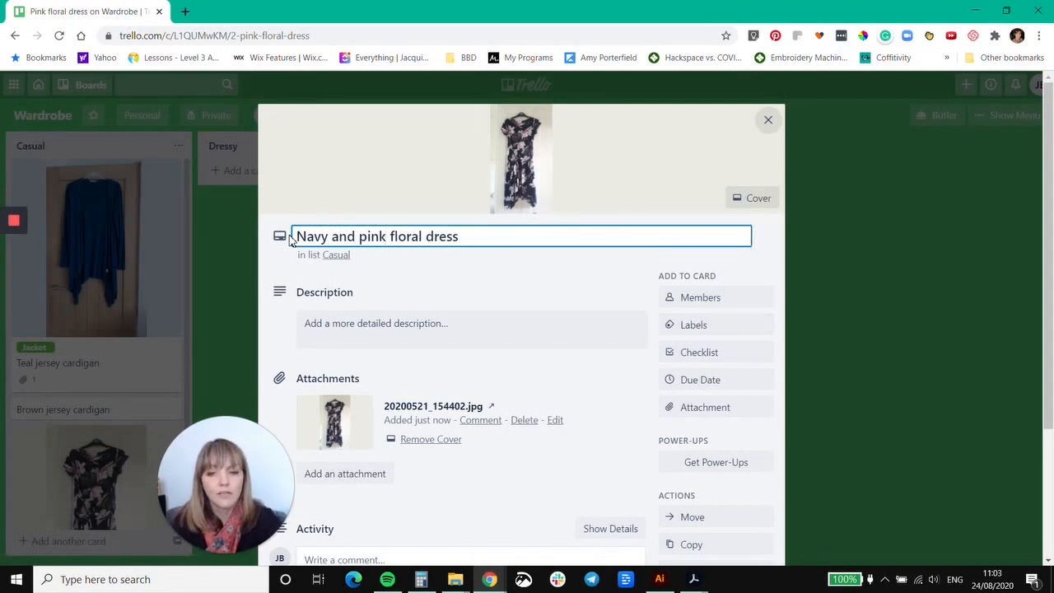
left_click(450, 274)
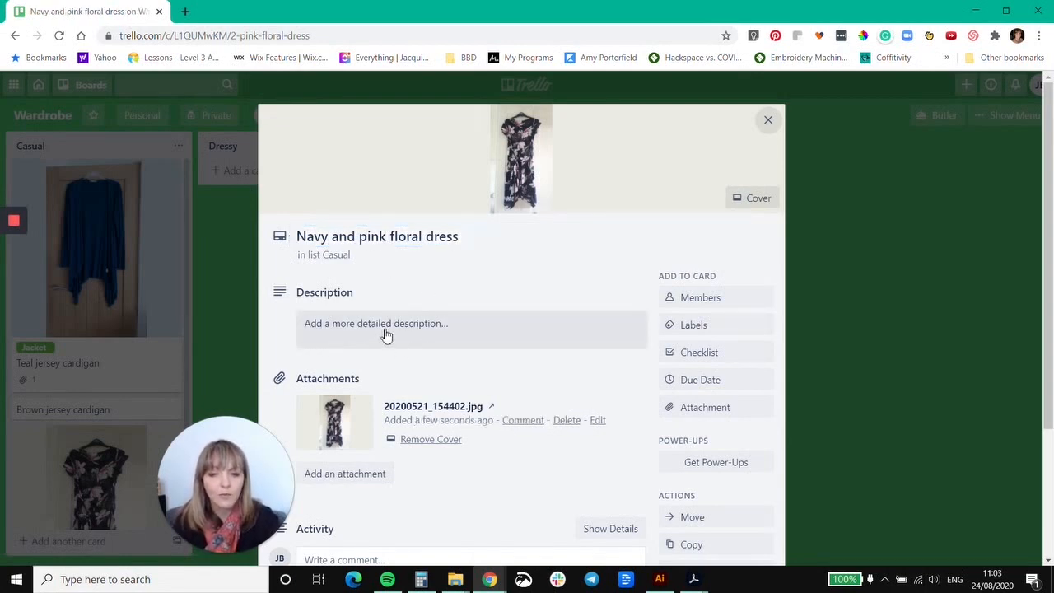
Name the yellow label "Dress" from the floral dress card's labels and close the card.
left_click(693, 326)
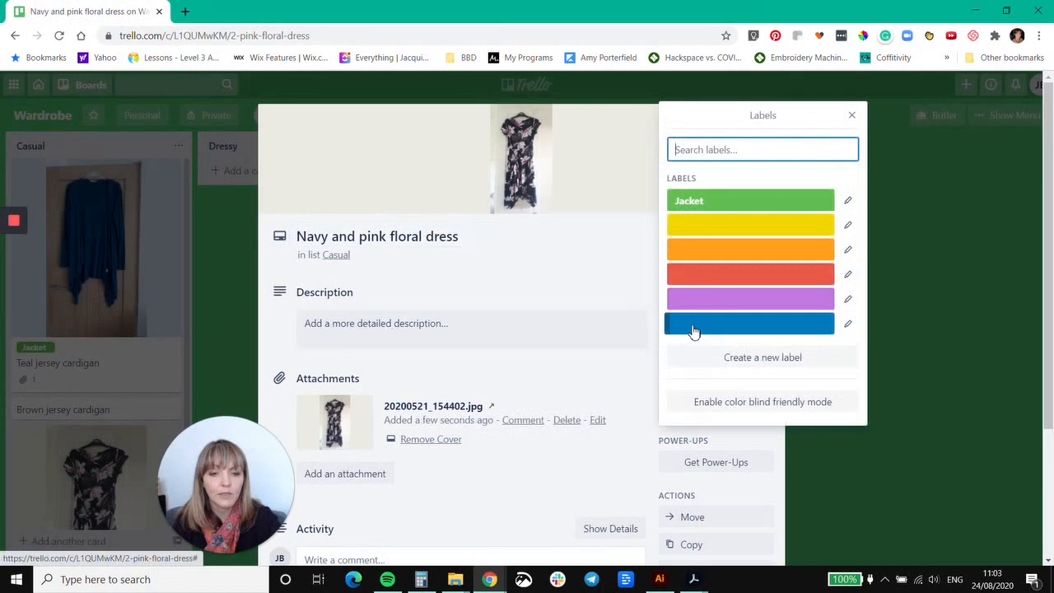
left_click(848, 225)
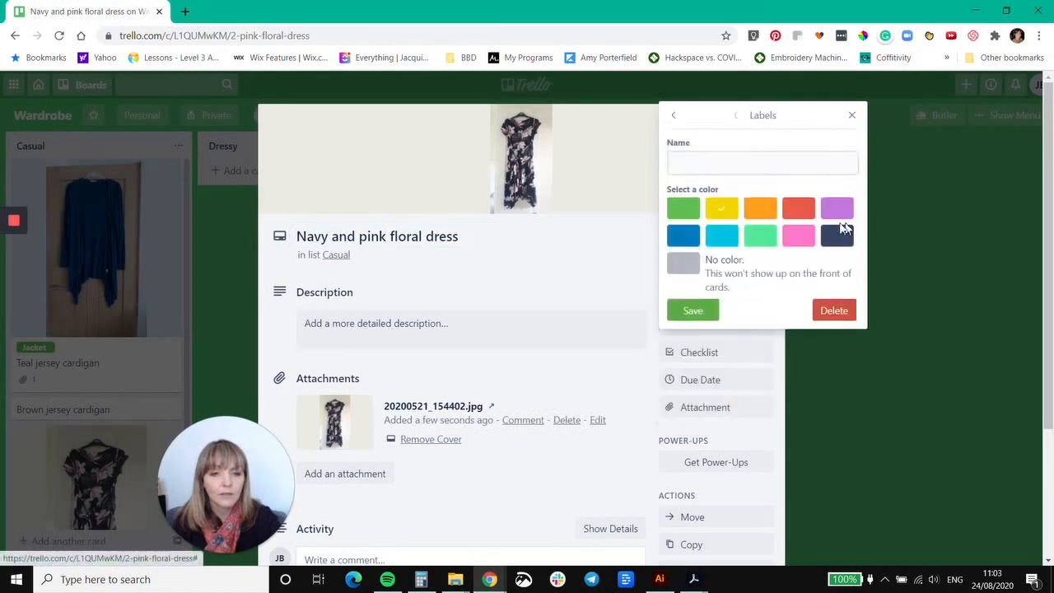
type("D")
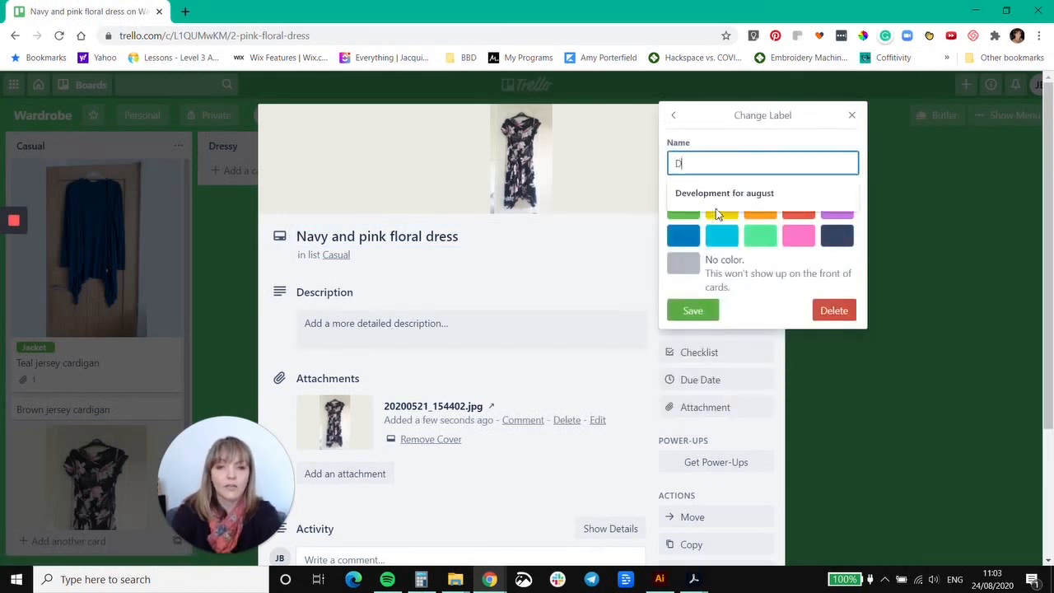
type("ress")
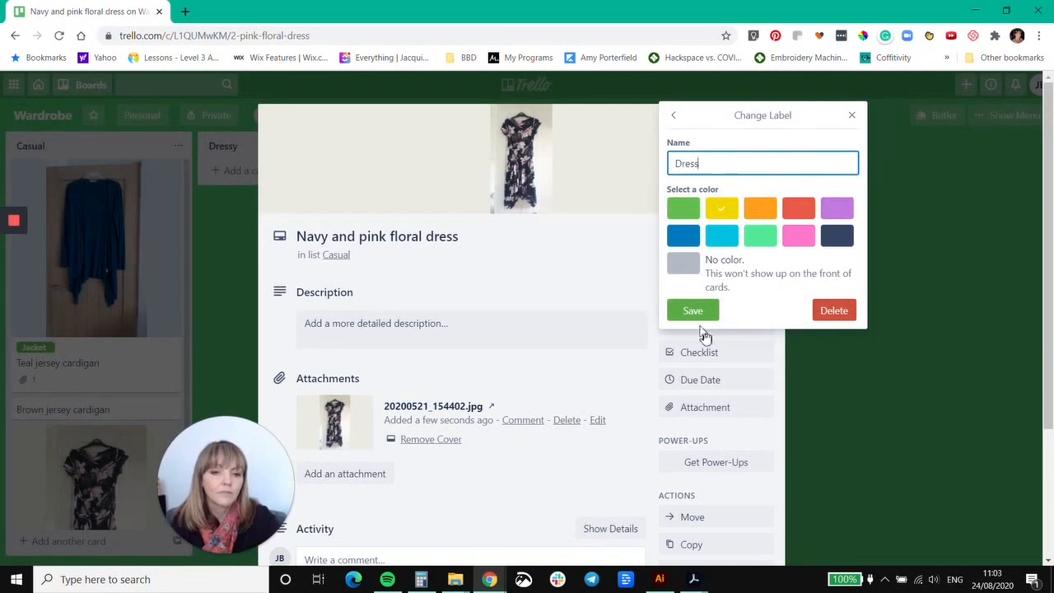
left_click(698, 319)
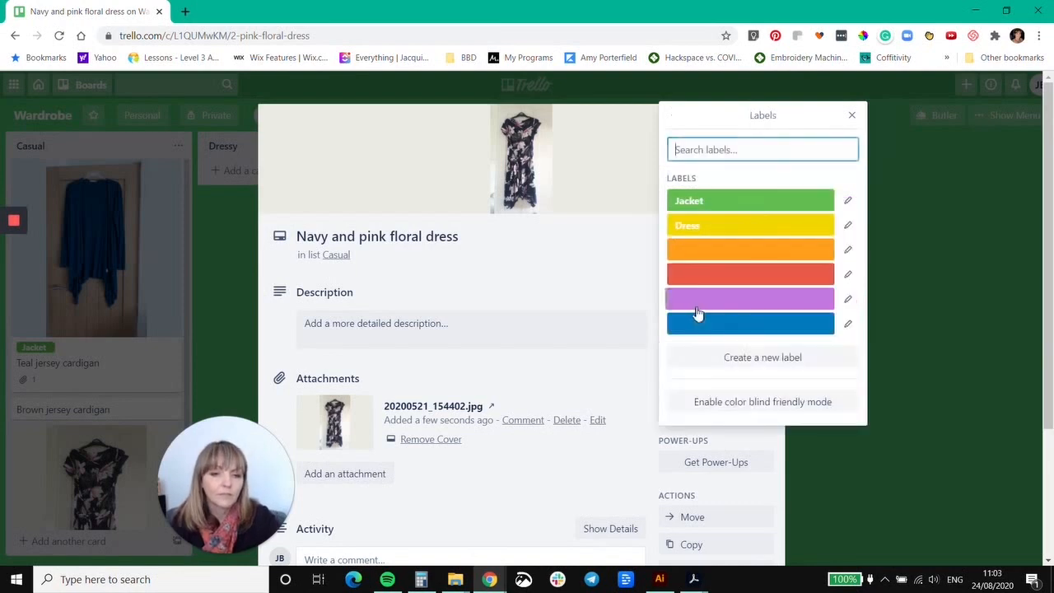
left_click(853, 119)
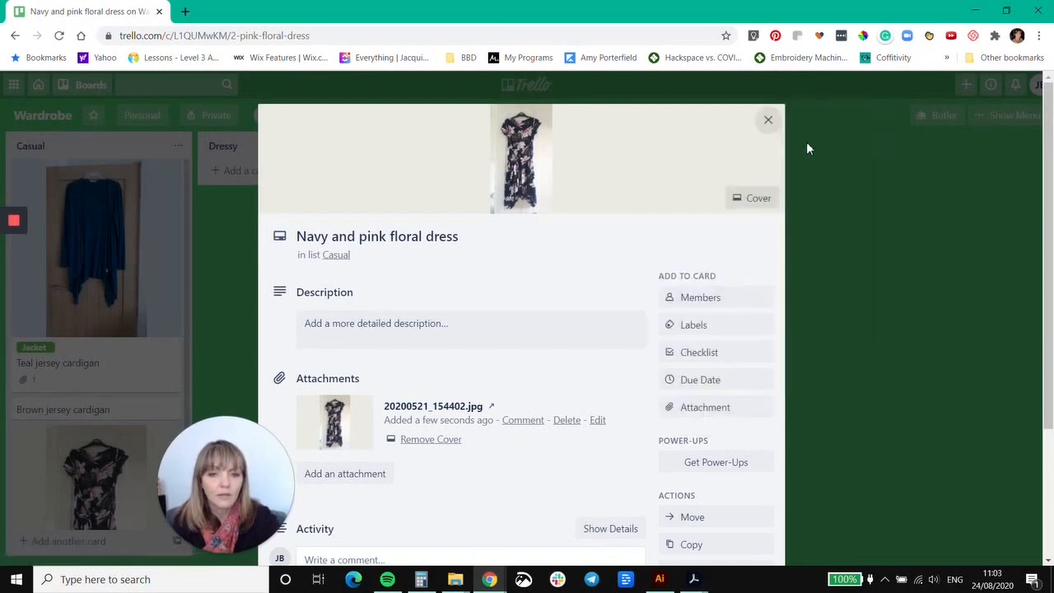
left_click(769, 123)
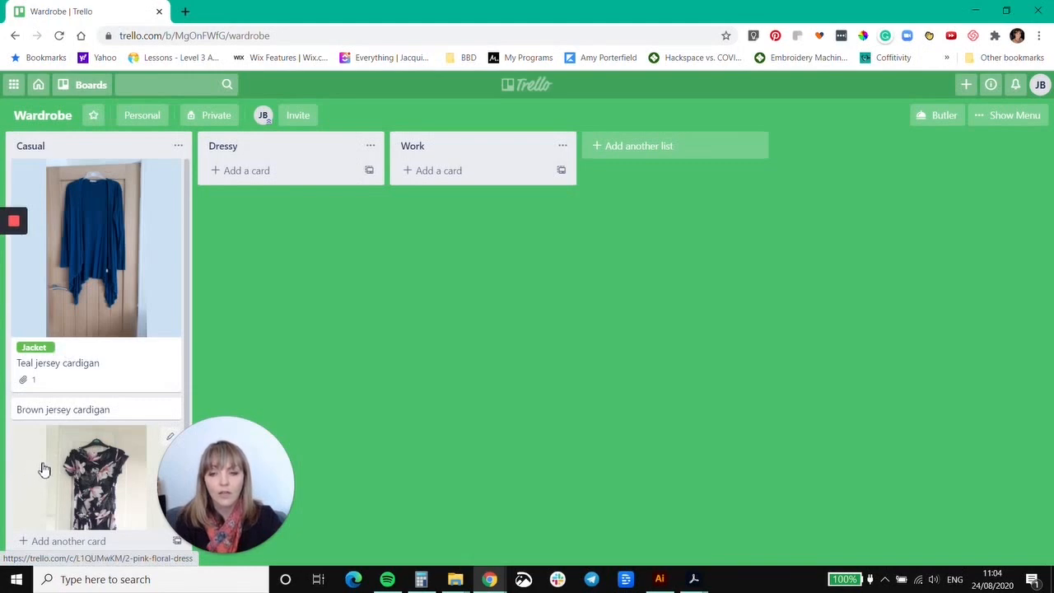
scroll(39, 473, "down", 2)
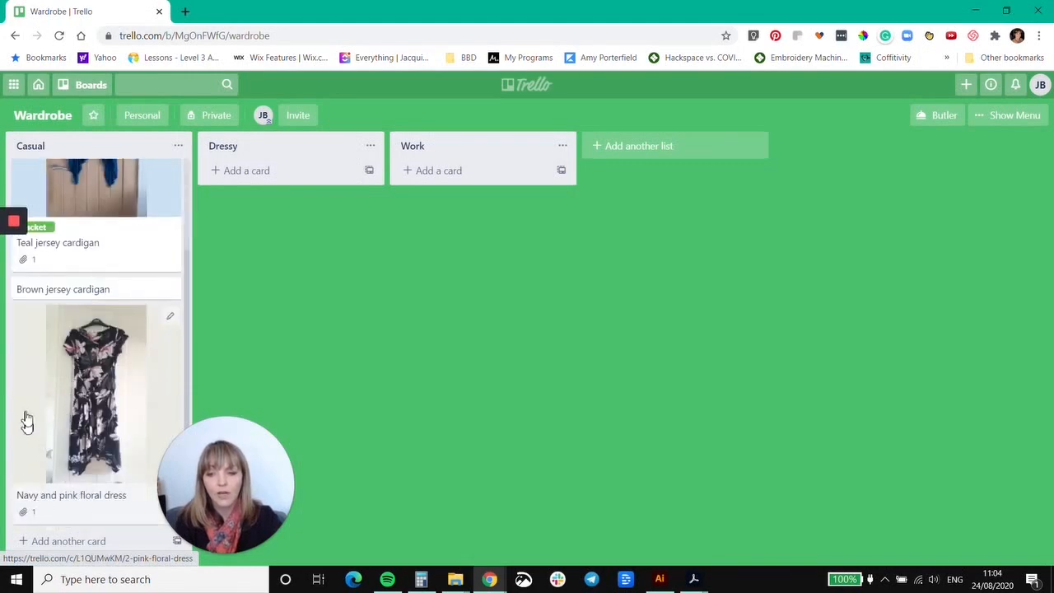
Move the "Navy and pink floral dress" card from the Casual list to the Work list.
left_click_drag(38, 405, 418, 264)
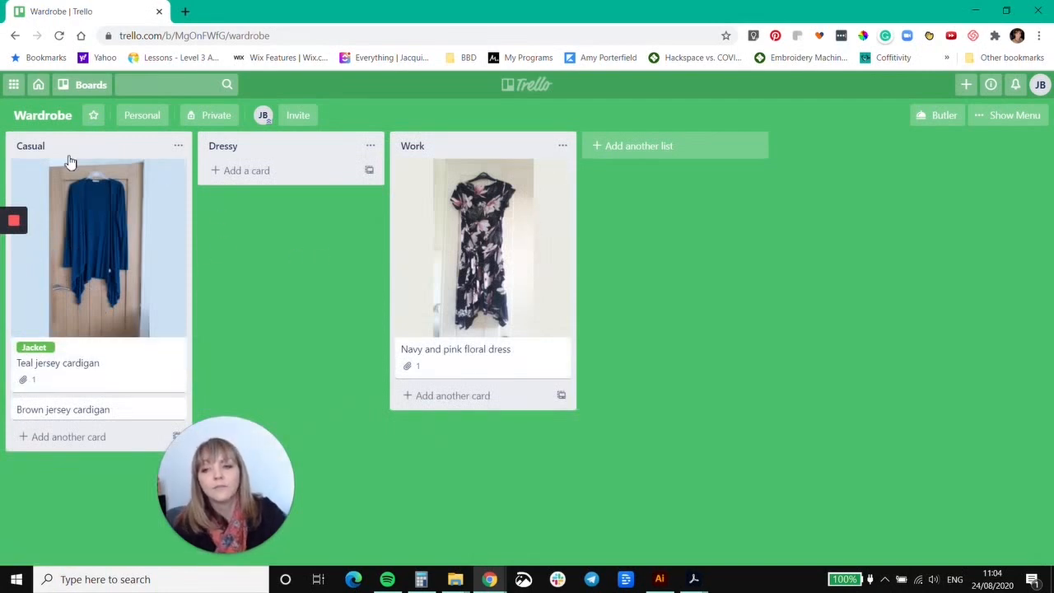
Add two more lists to the board, named "Exercise" and "Smart Casual".
left_click(668, 146)
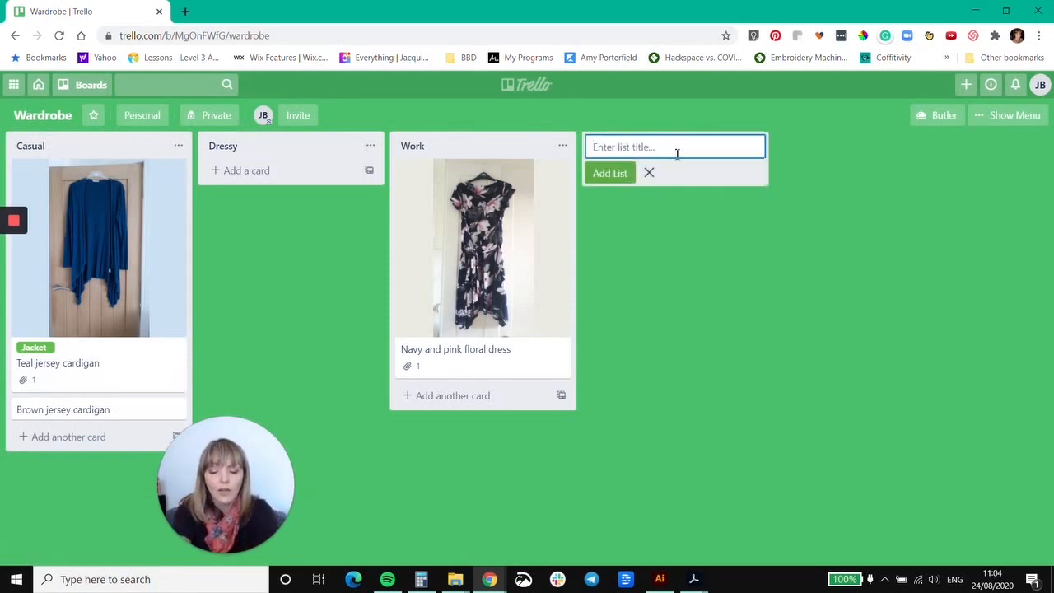
type("Exercise")
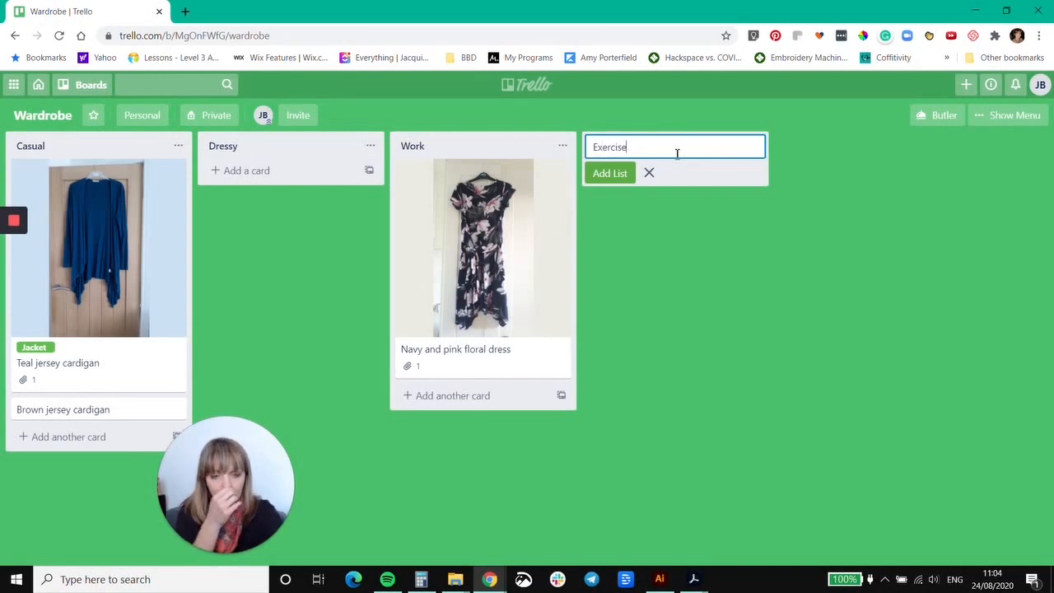
key("Return")
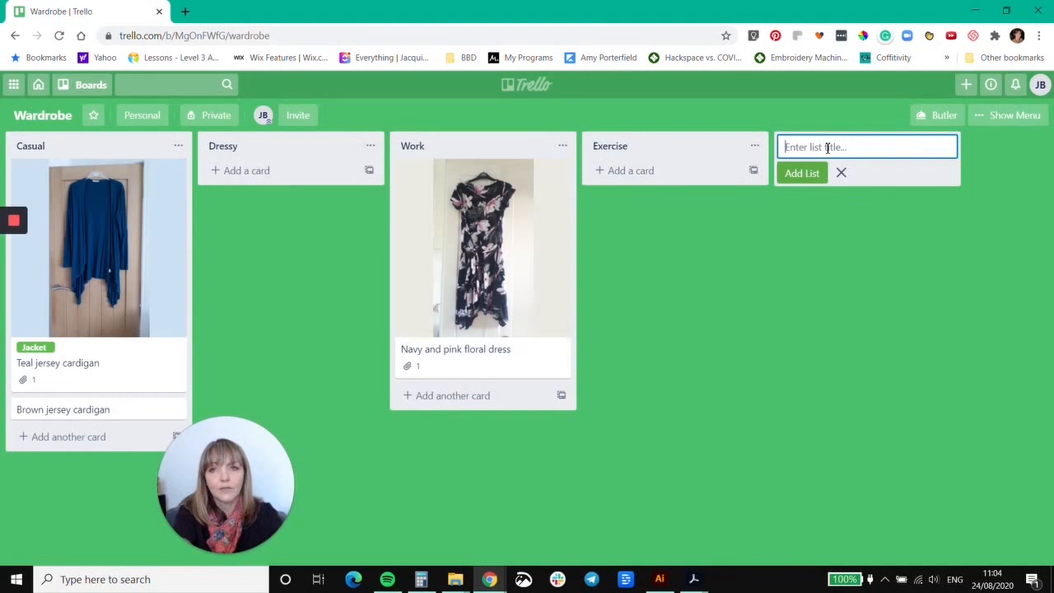
type("Smart Casual")
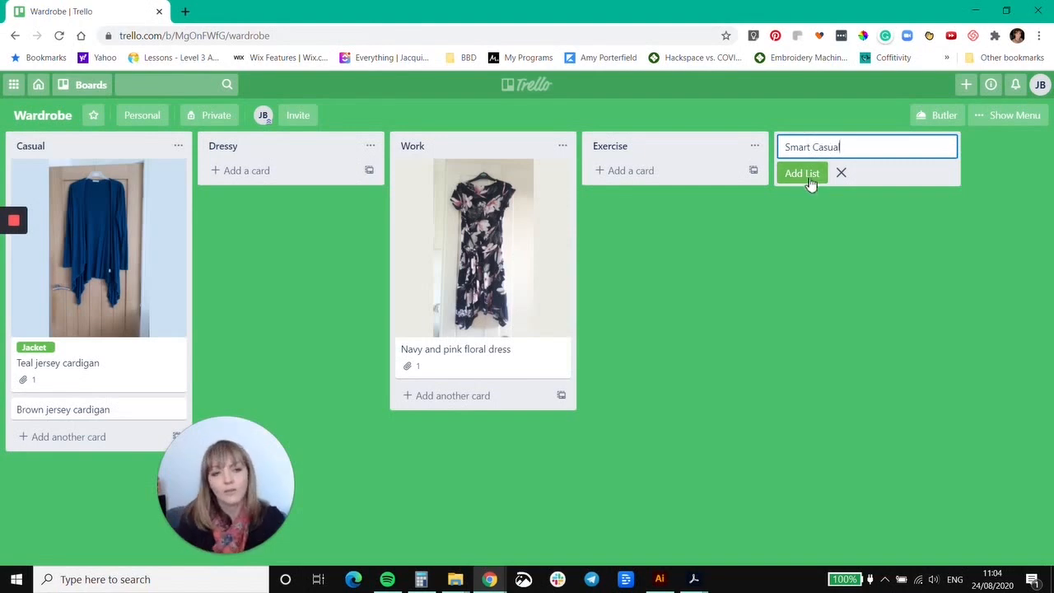
left_click(802, 174)
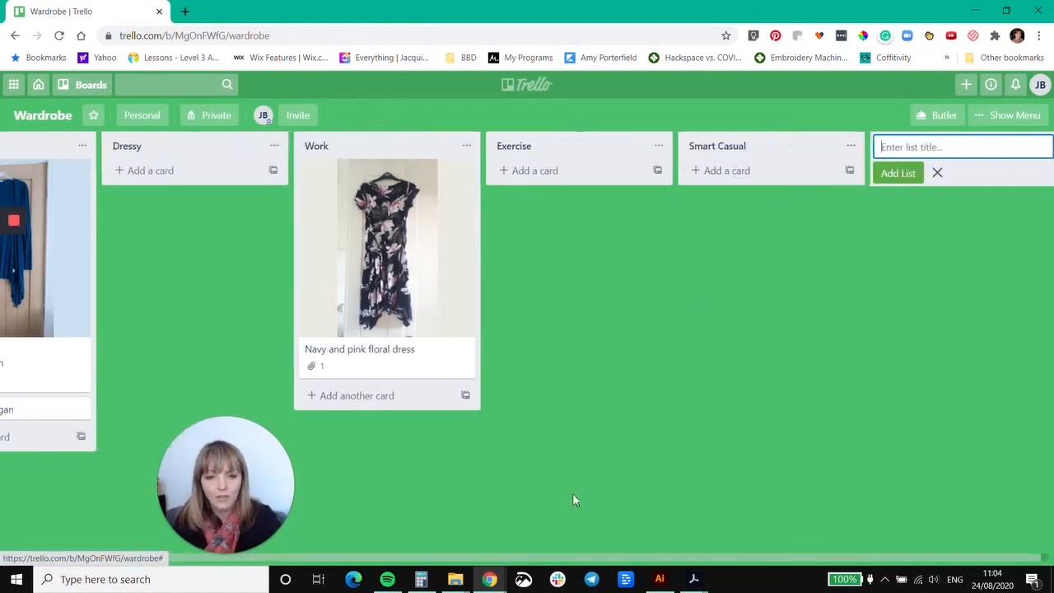
Move the Work list ahead of Casual, and put the "Brown jersey cardigan" card above the teal cardigan in Casual.
left_click_drag(513, 561, 322, 561)
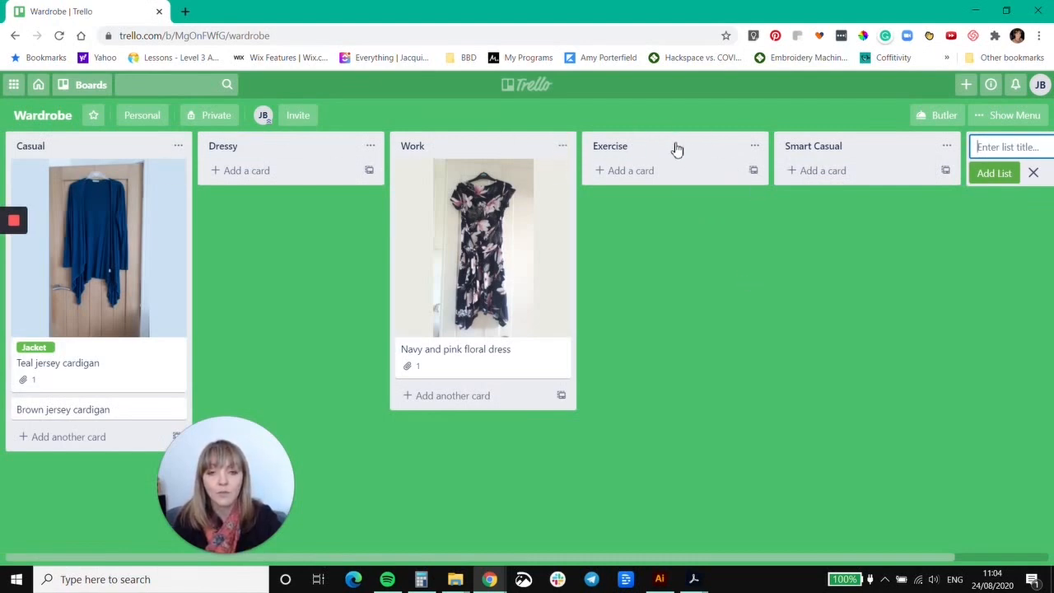
left_click_drag(503, 146, 124, 152)
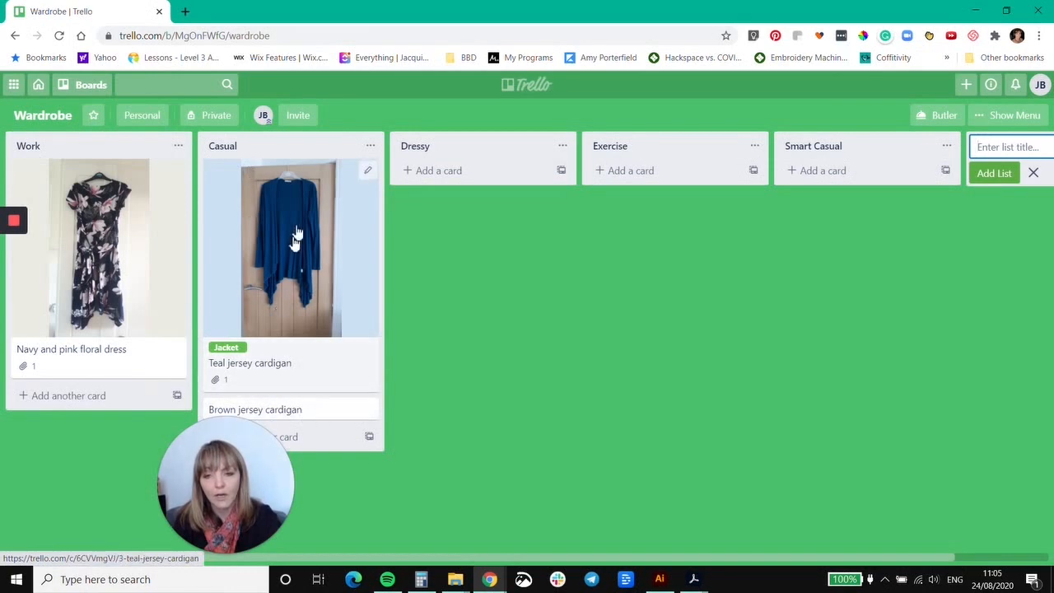
left_click_drag(280, 414, 282, 169)
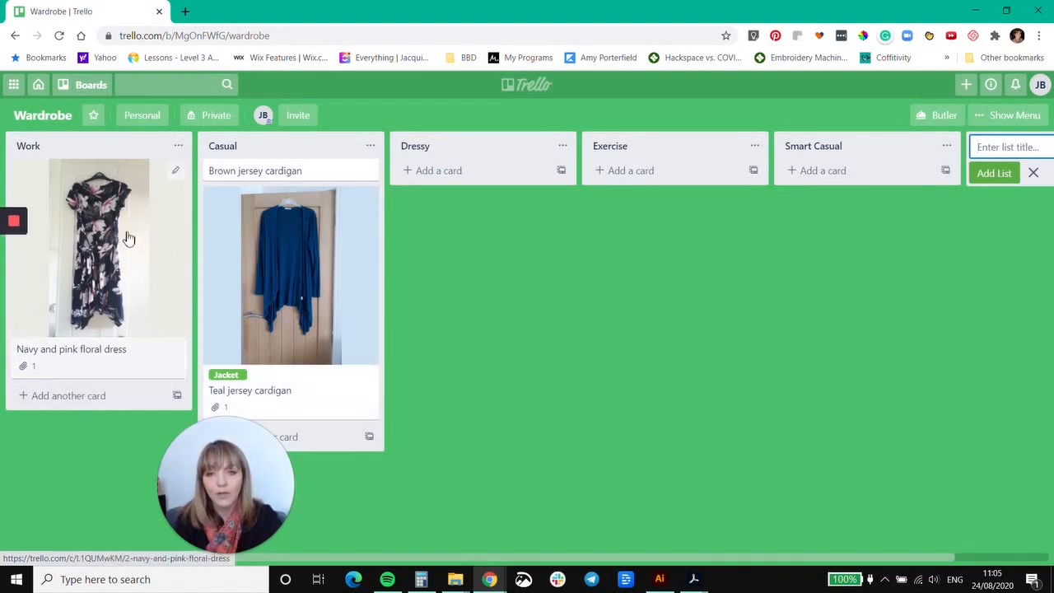
Add a card titled "White Linen Shirt" to the Work list.
left_click(76, 397)
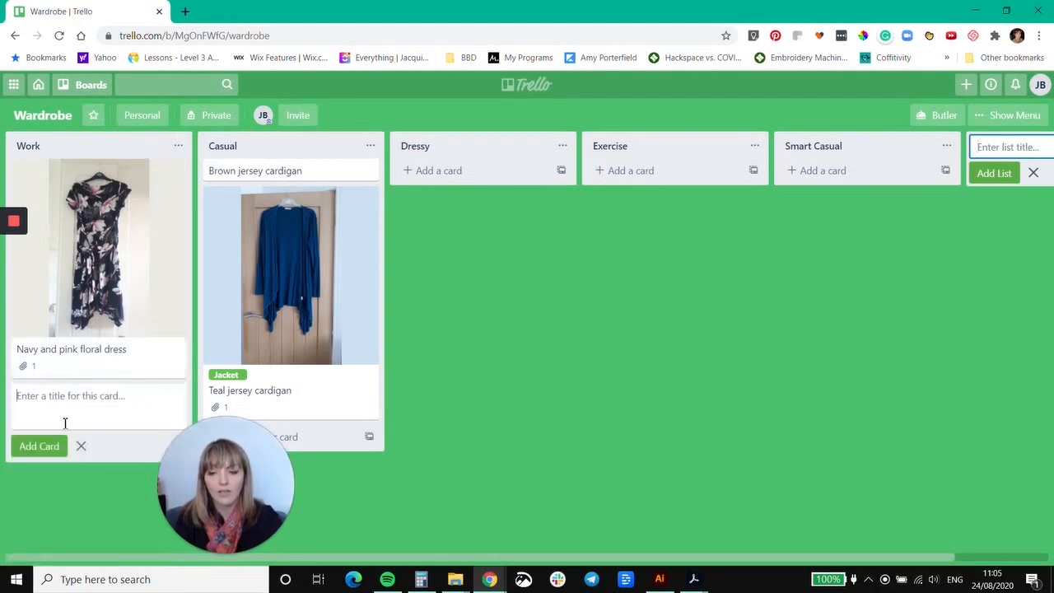
type("White Lin")
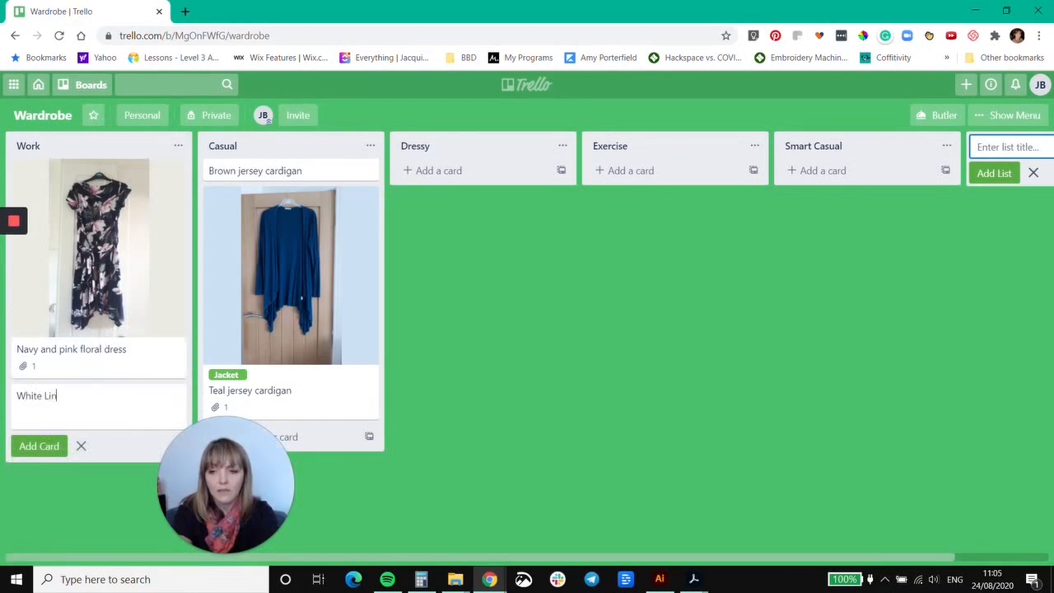
type("en Shirt")
key("Return")
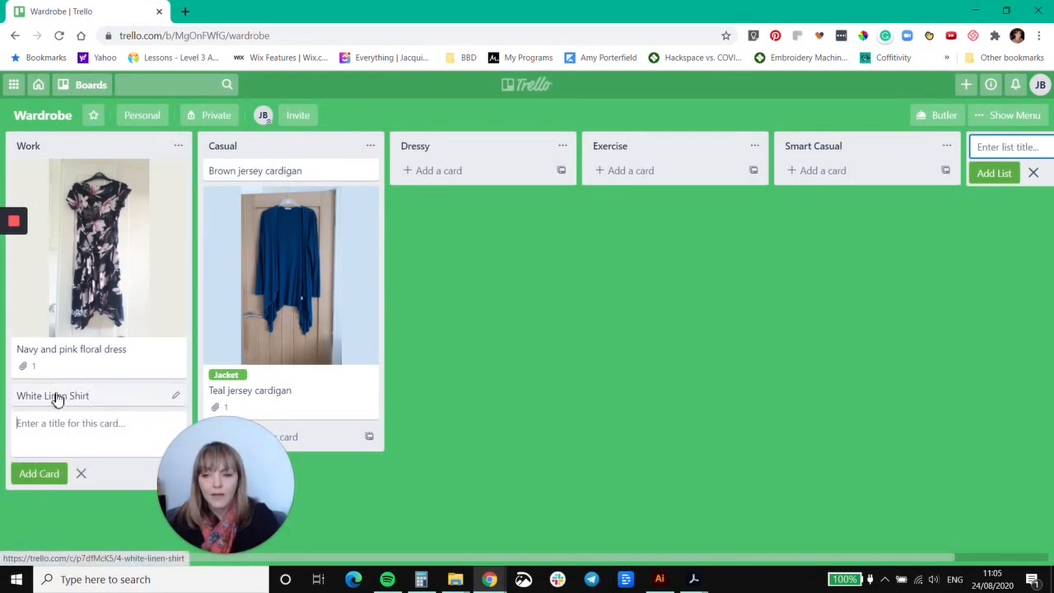
Attach 20200521_154621.jpg from the computer's Clothes folder to the "White Linen Shirt" card.
left_click(58, 399)
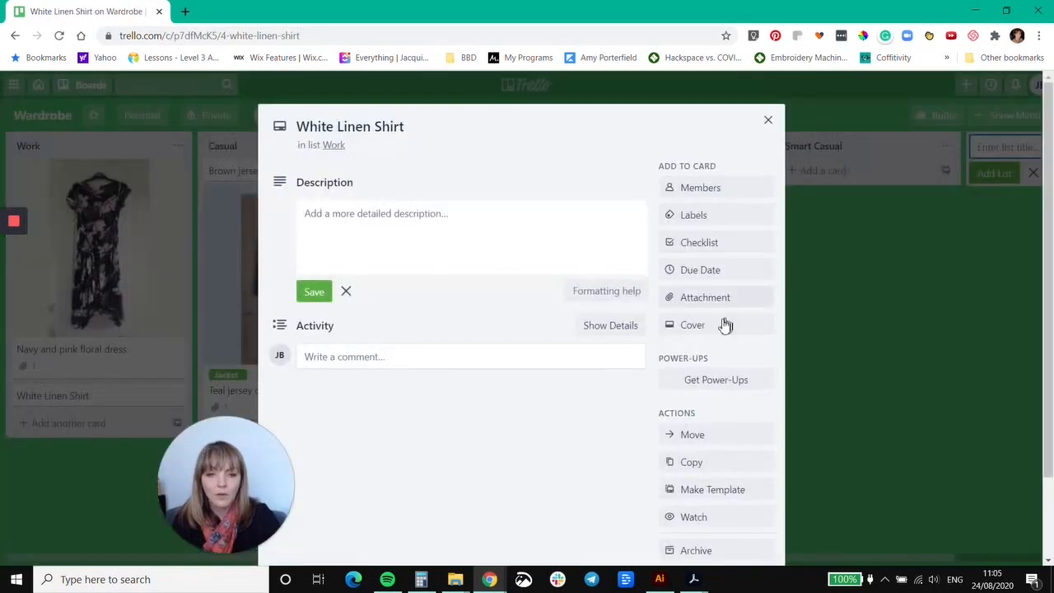
left_click(708, 300)
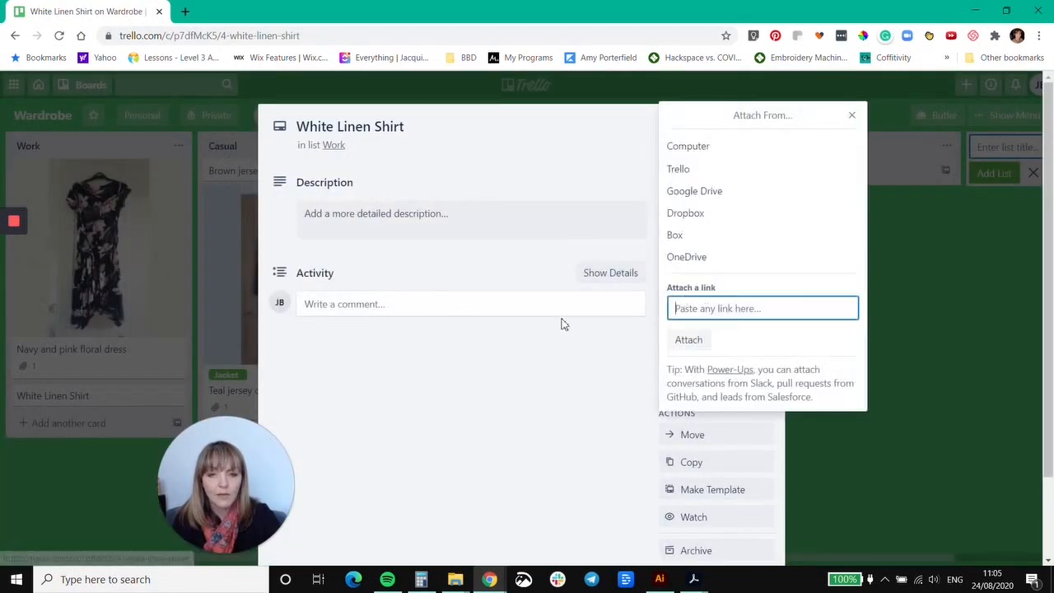
left_click(727, 153)
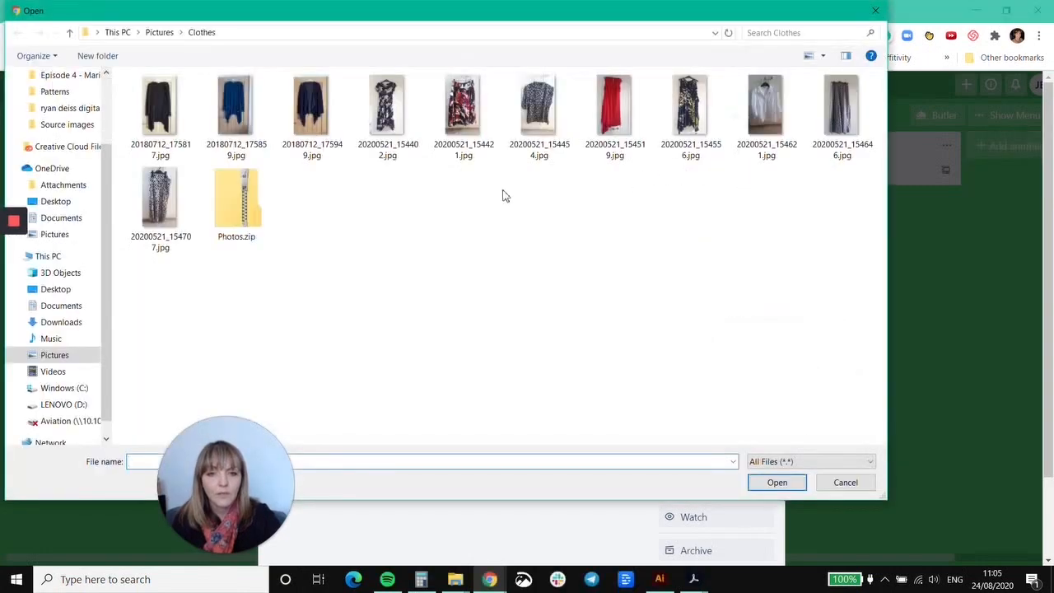
left_click(779, 119)
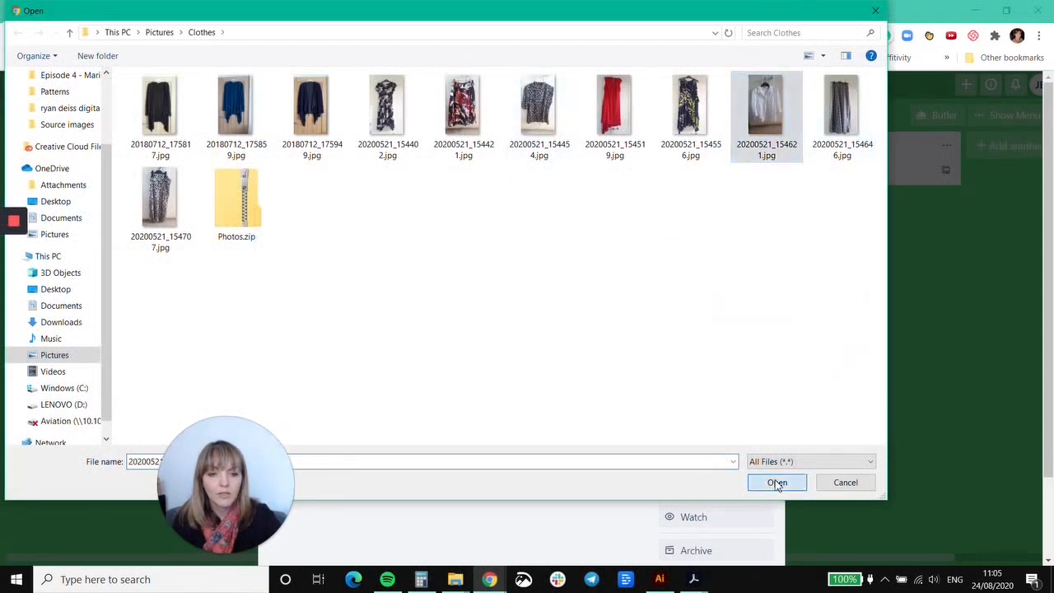
left_click(778, 483)
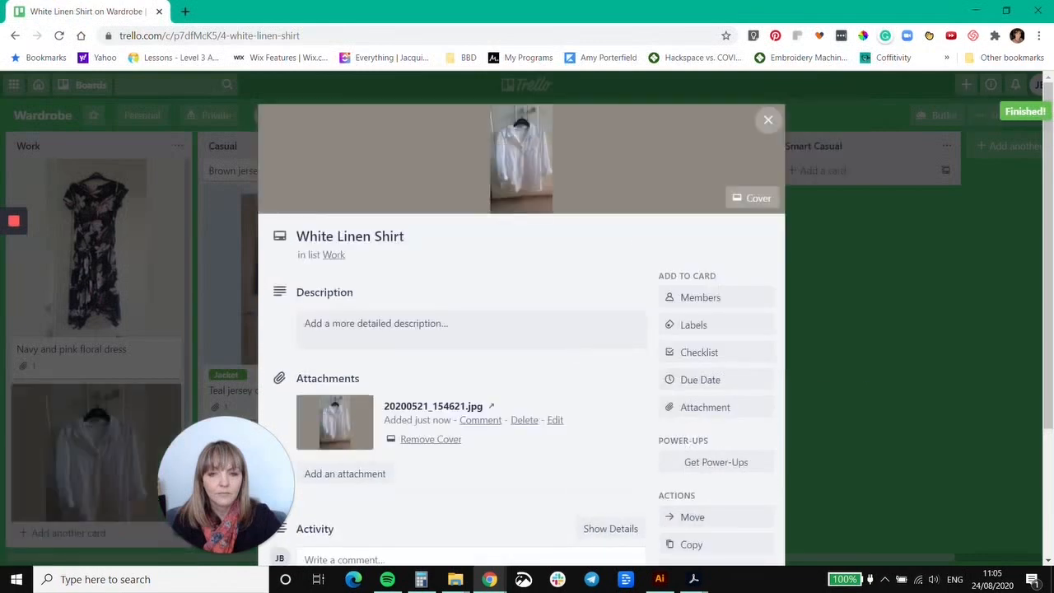
Name the orange label "Tops", apply it to the "White Linen Shirt" card, and close the card.
left_click(693, 329)
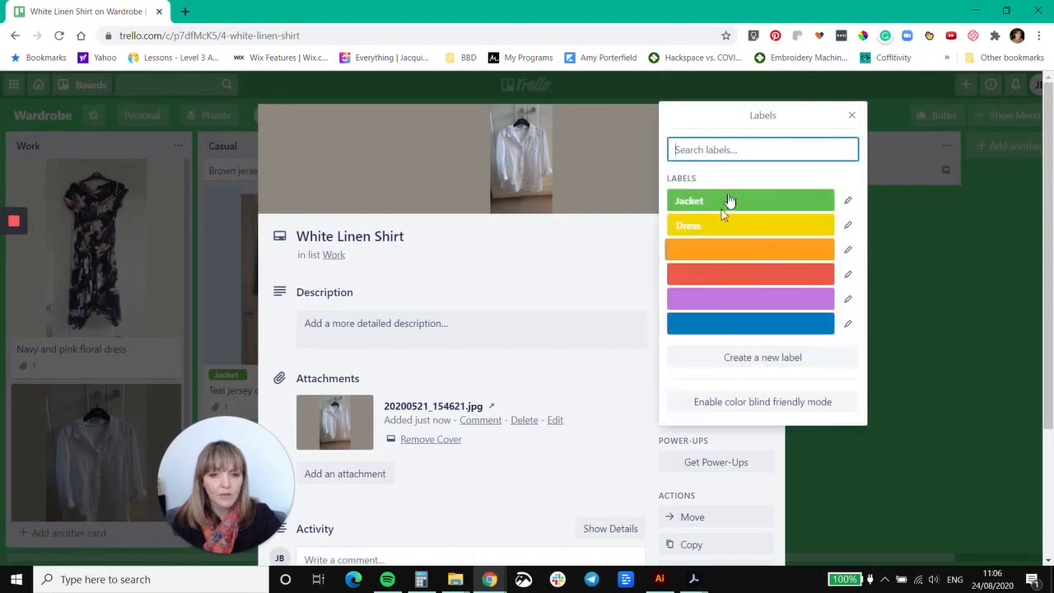
left_click(849, 252)
type("Tops")
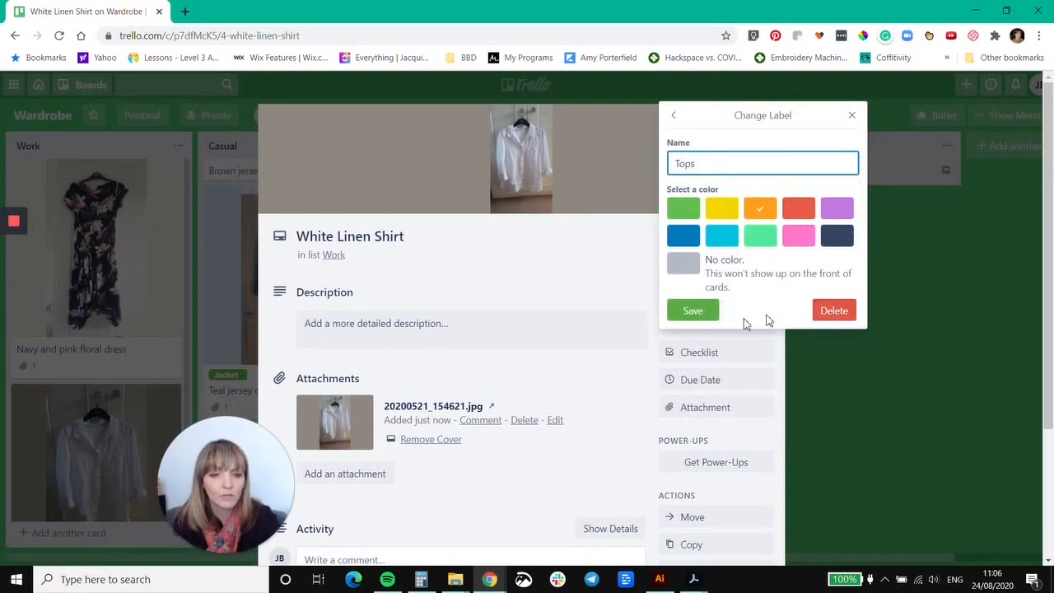
left_click(699, 315)
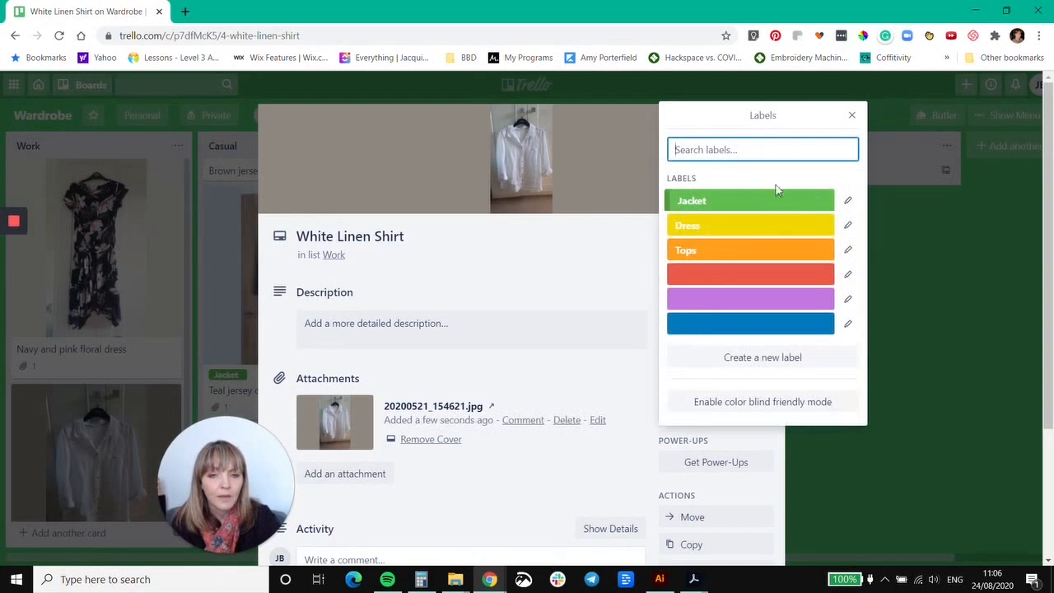
left_click(696, 250)
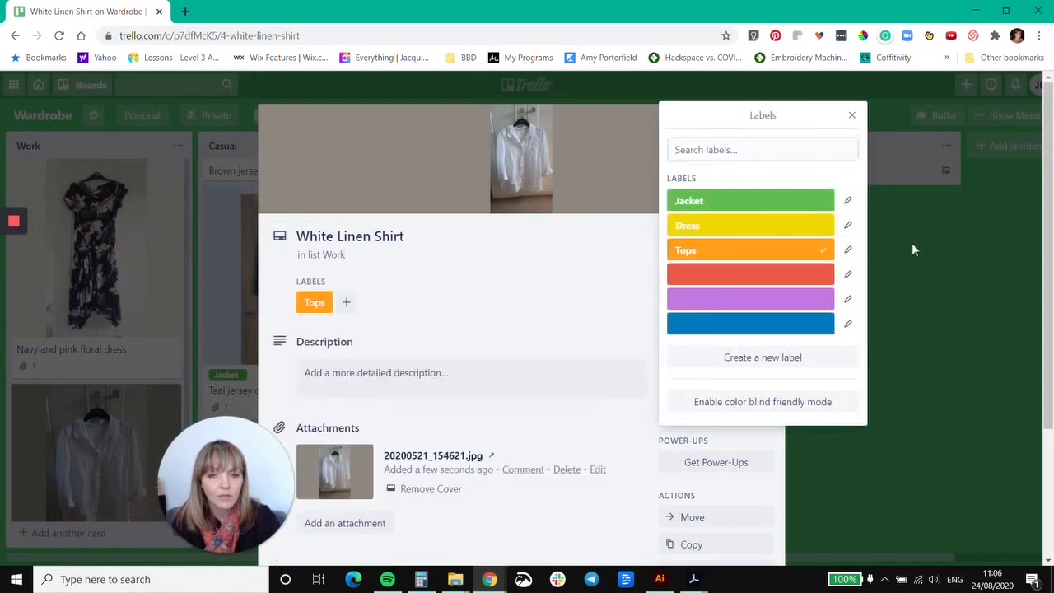
left_click(853, 117)
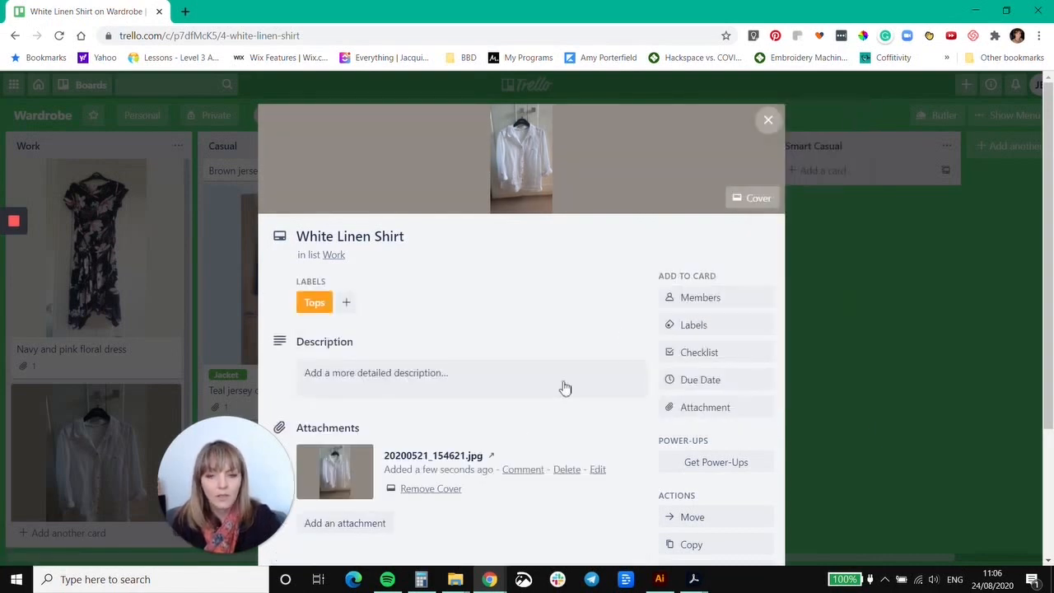
left_click(768, 120)
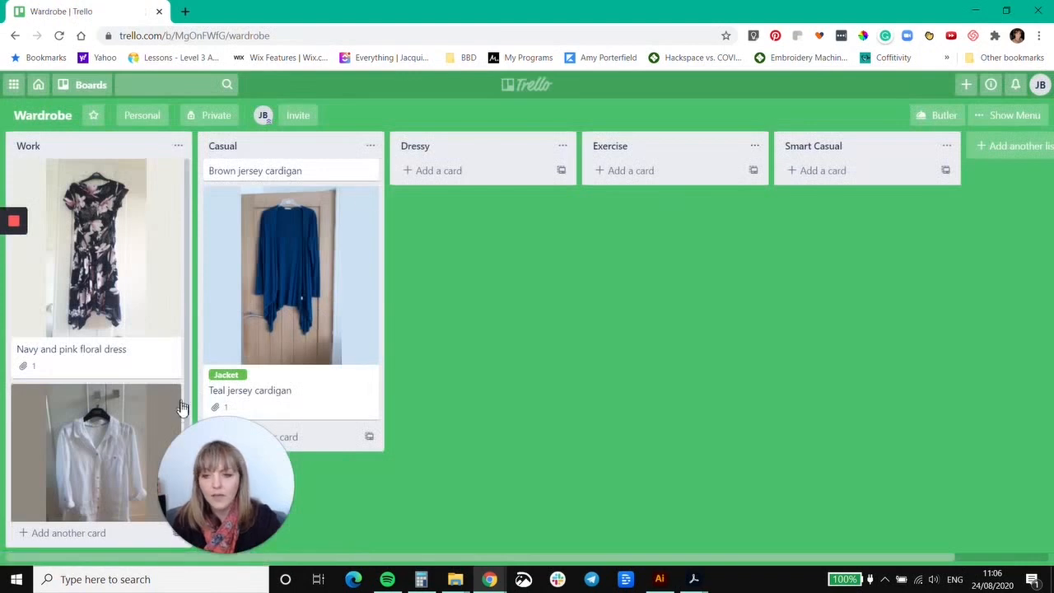
Apply the yellow "Dress" label to the "Navy and pink floral dress" card in the Work list and save it.
scroll(161, 403, "down", 2)
scroll(161, 396, "up", 2)
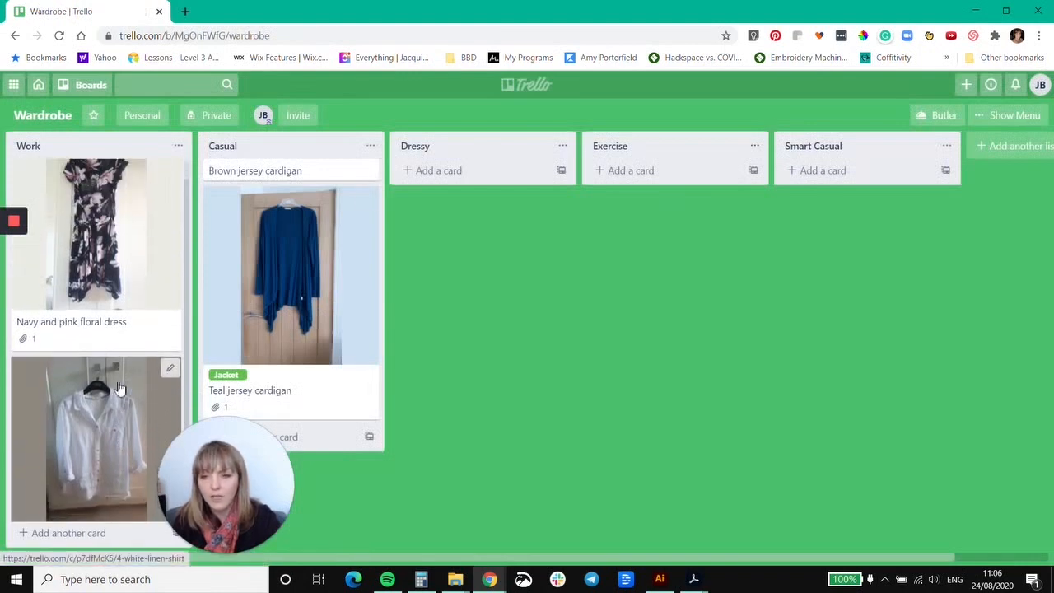
left_click(105, 257)
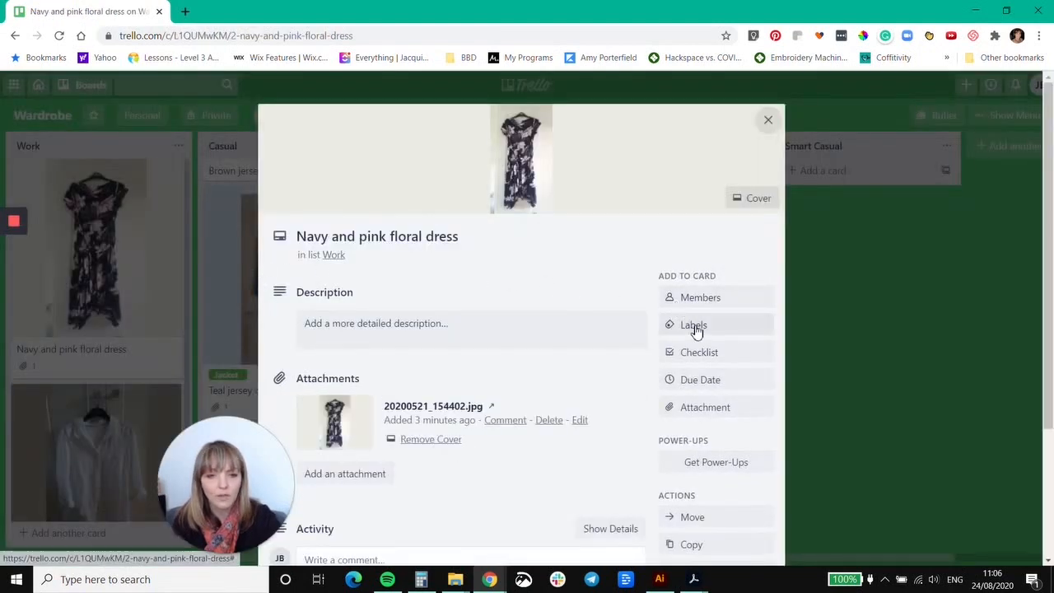
left_click(769, 121)
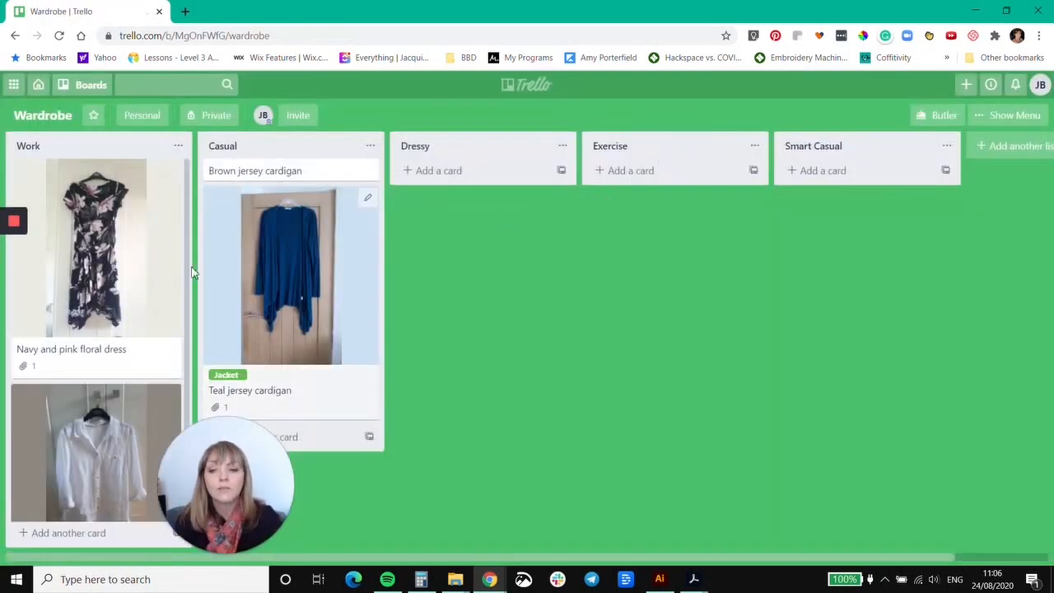
left_click(173, 176)
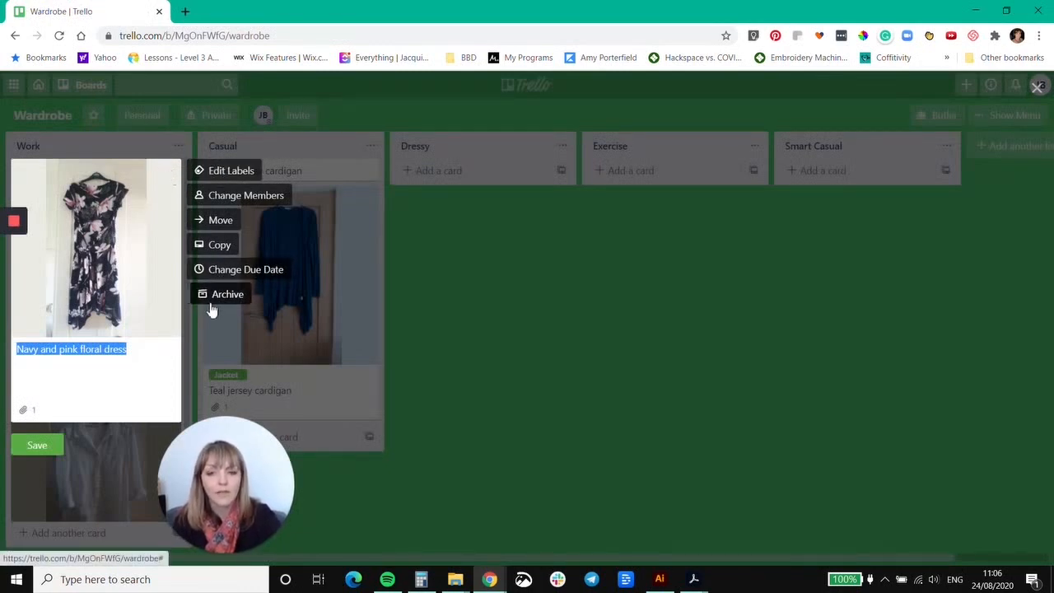
left_click(231, 172)
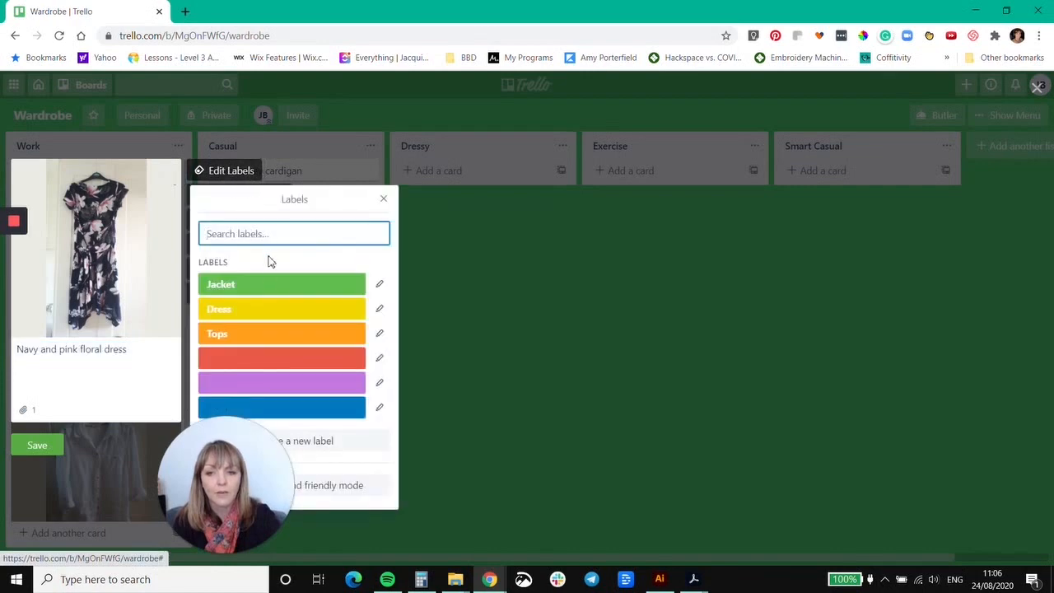
left_click(248, 314)
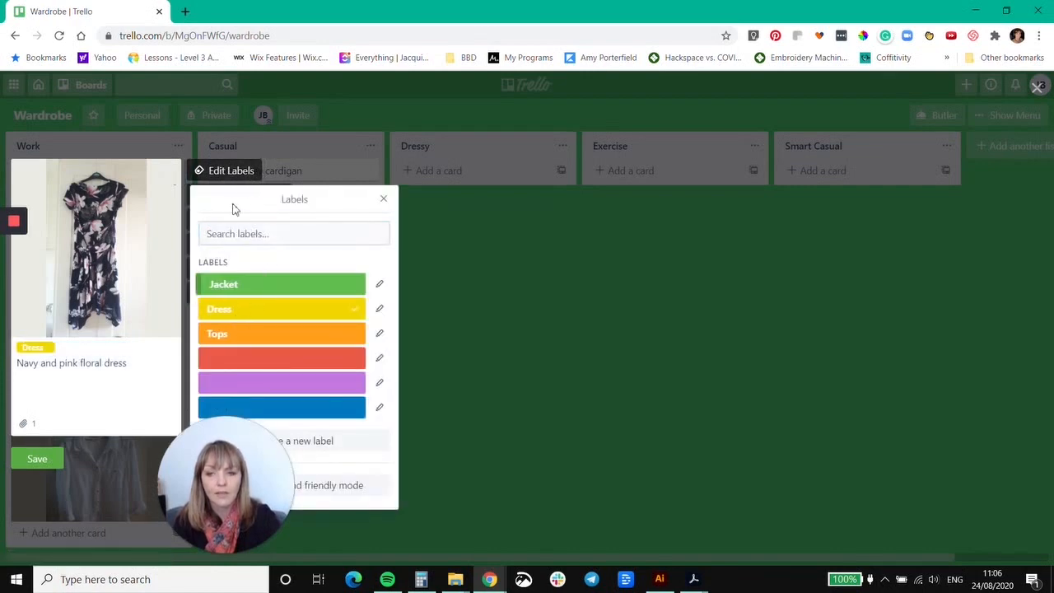
left_click(383, 200)
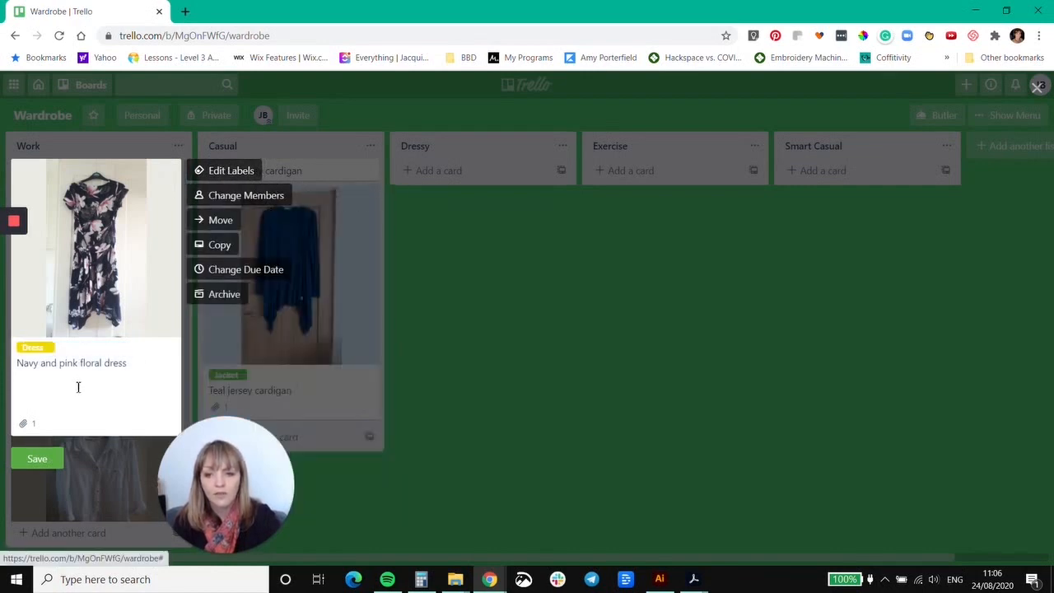
left_click(39, 459)
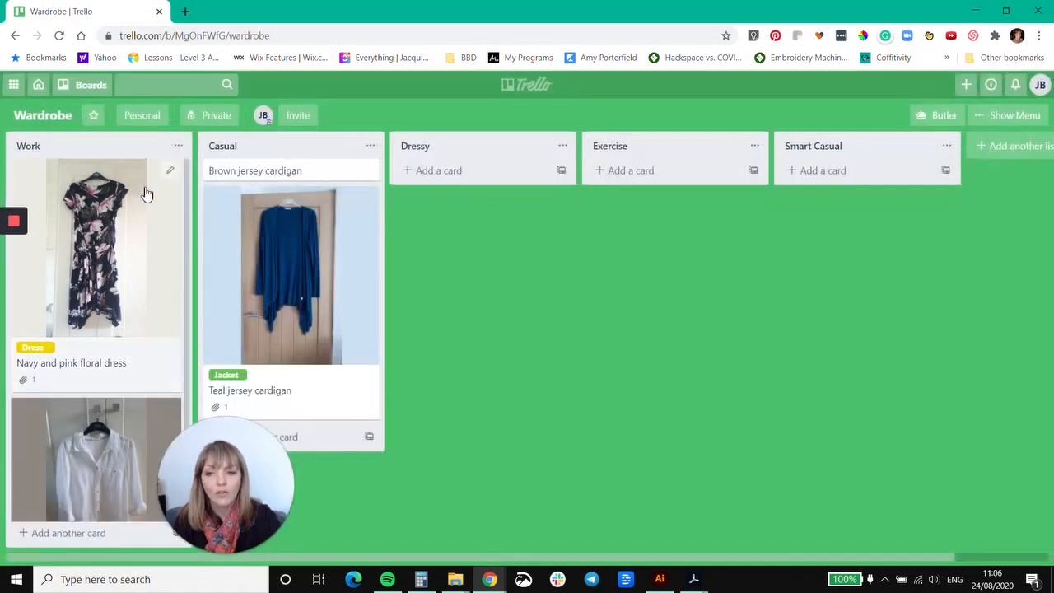
Attach the "Teal jersey cardigan" card from the Wardrobe board to the "Navy and pink floral dress" card as a Trello attachment.
left_click(92, 245)
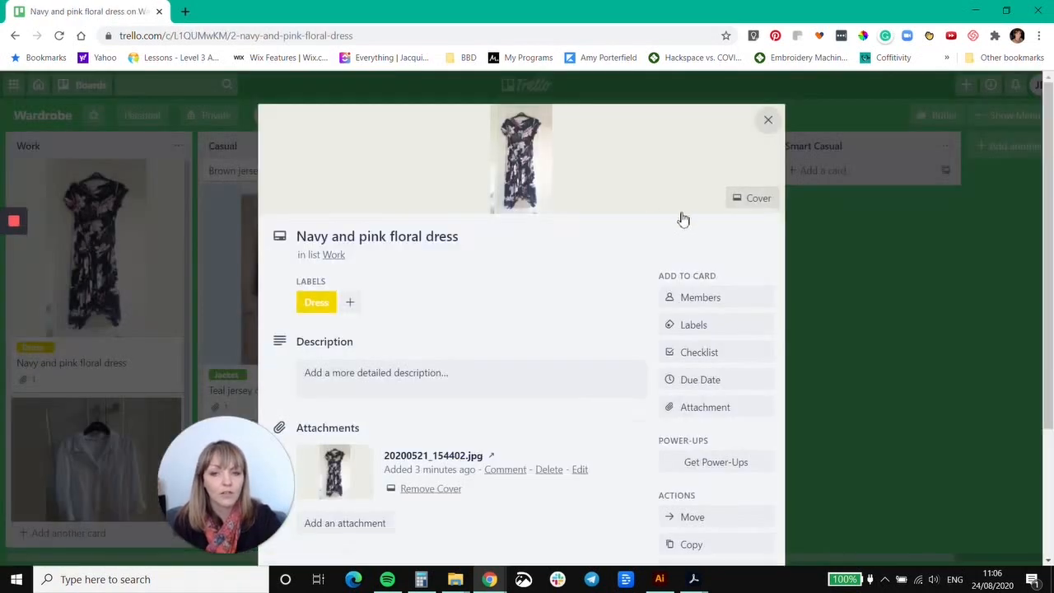
left_click(768, 120)
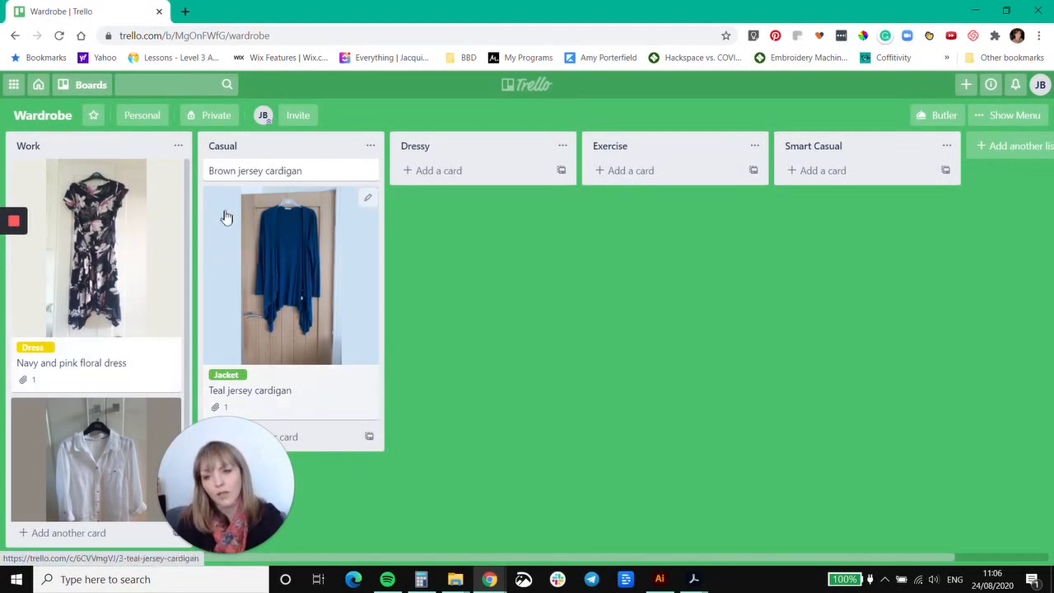
left_click(96, 257)
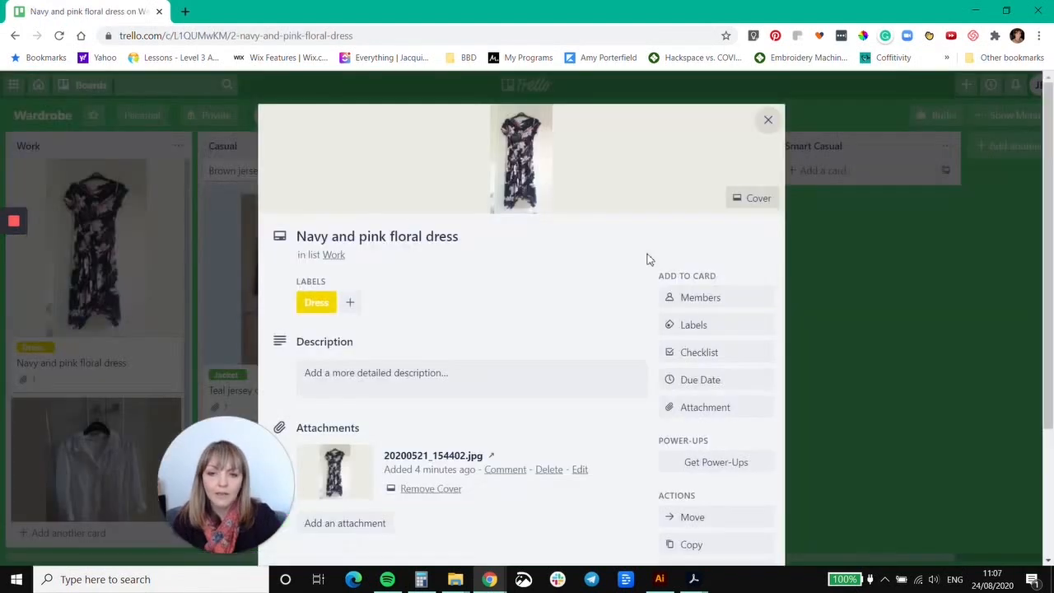
left_click(710, 410)
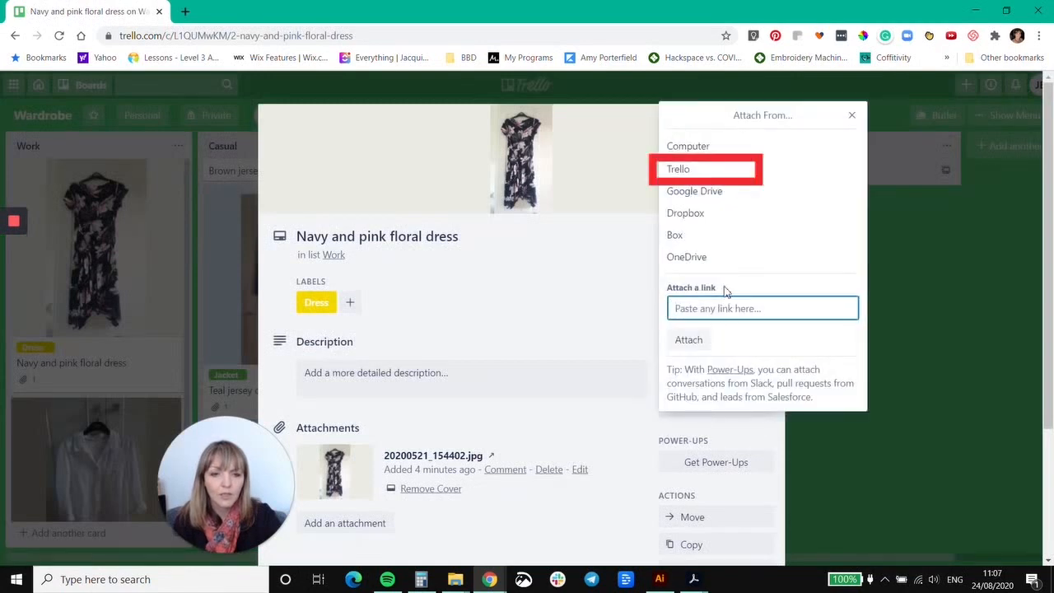
left_click(712, 170)
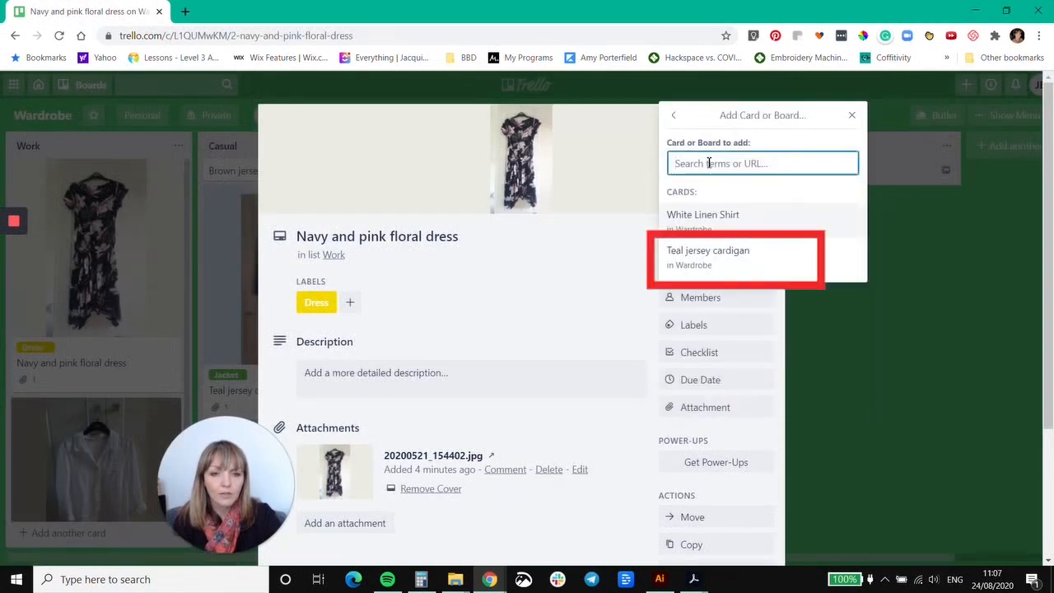
left_click(713, 257)
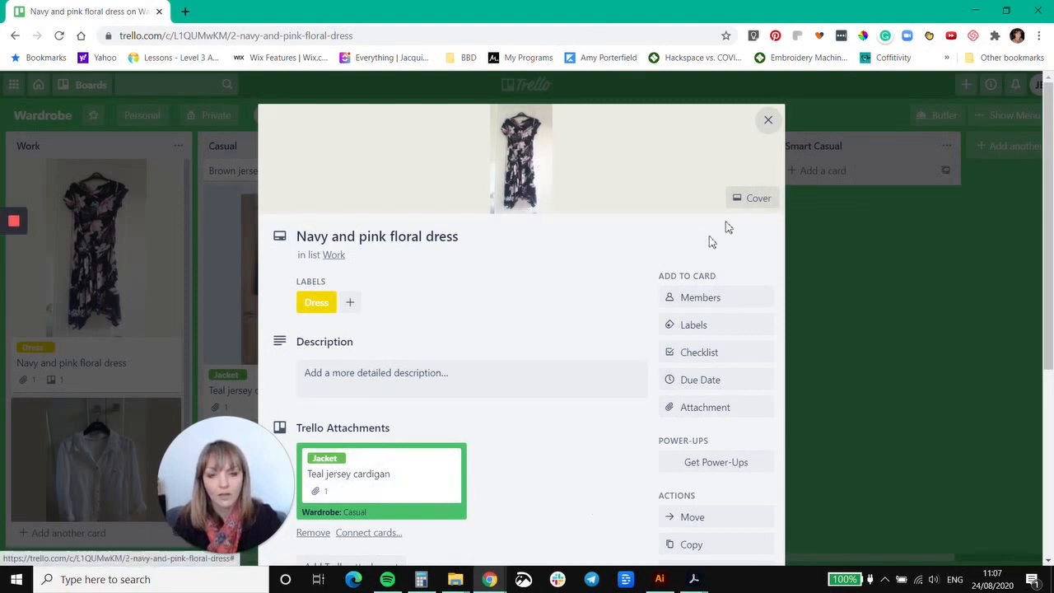
Relate the "Navy and pink floral dress" and "Teal jersey cardigan" cards to each other and check the link on the cardigan's card.
scroll(393, 523, "down", 1)
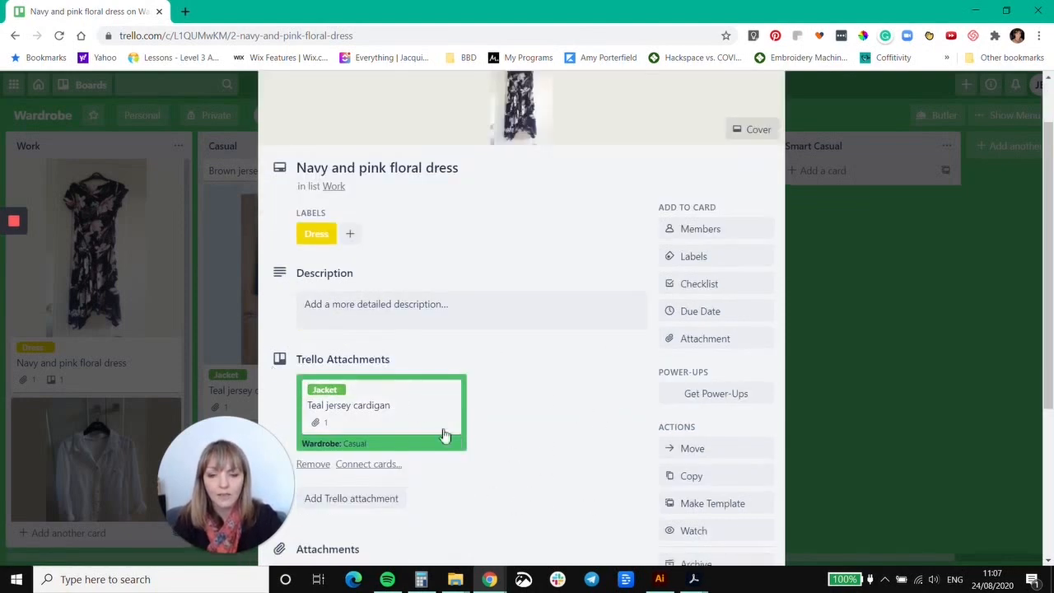
left_click(375, 465)
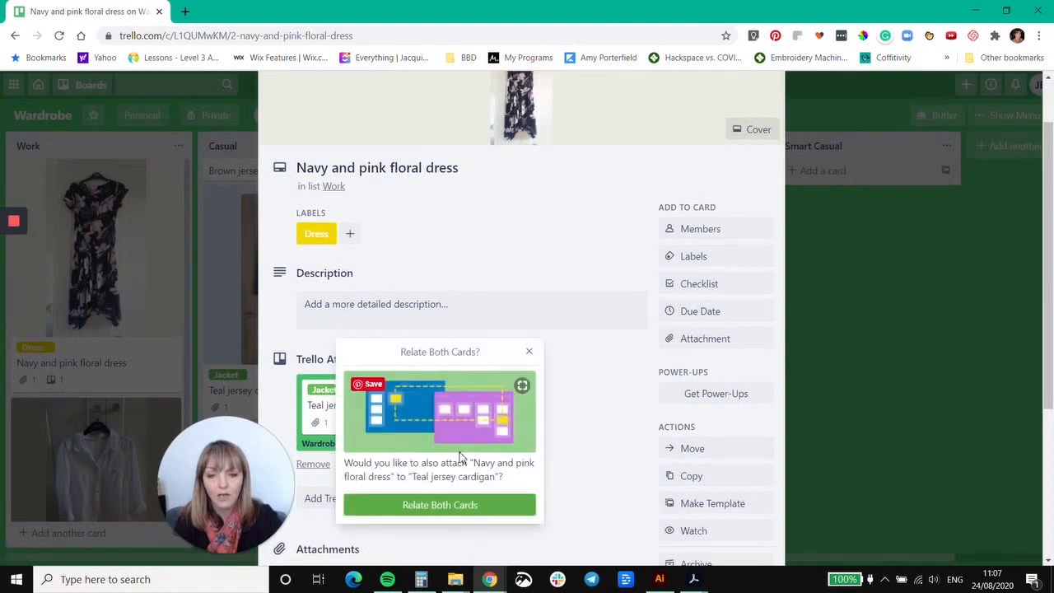
left_click(444, 504)
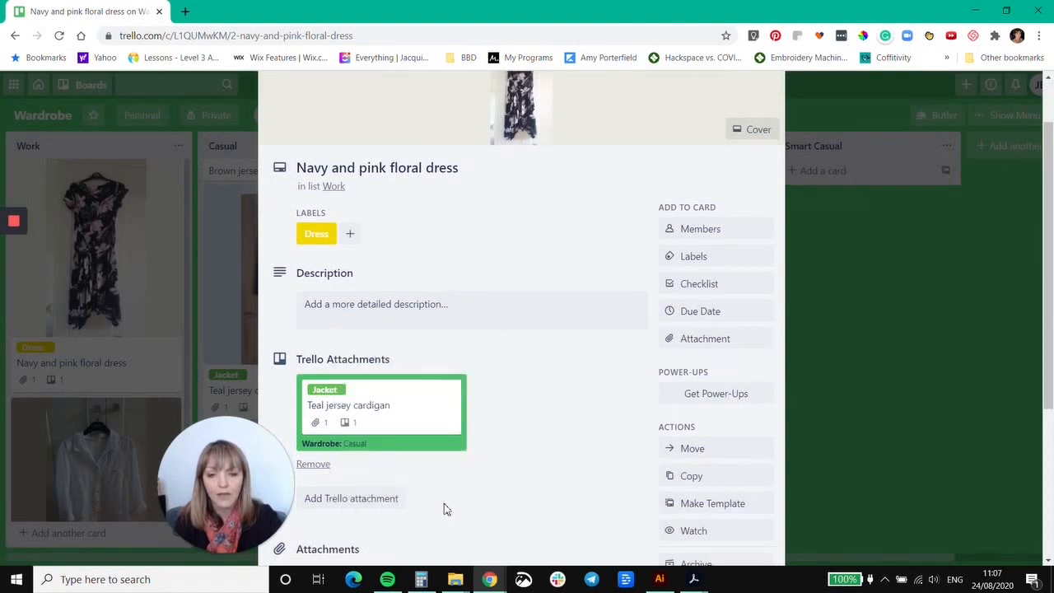
scroll(669, 333, "up", 1)
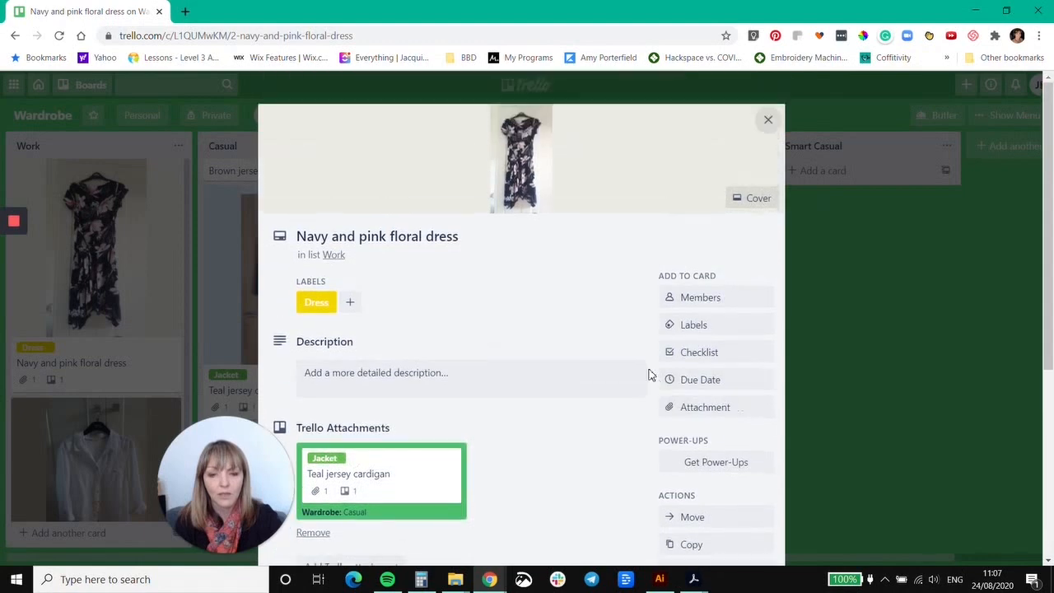
left_click(768, 120)
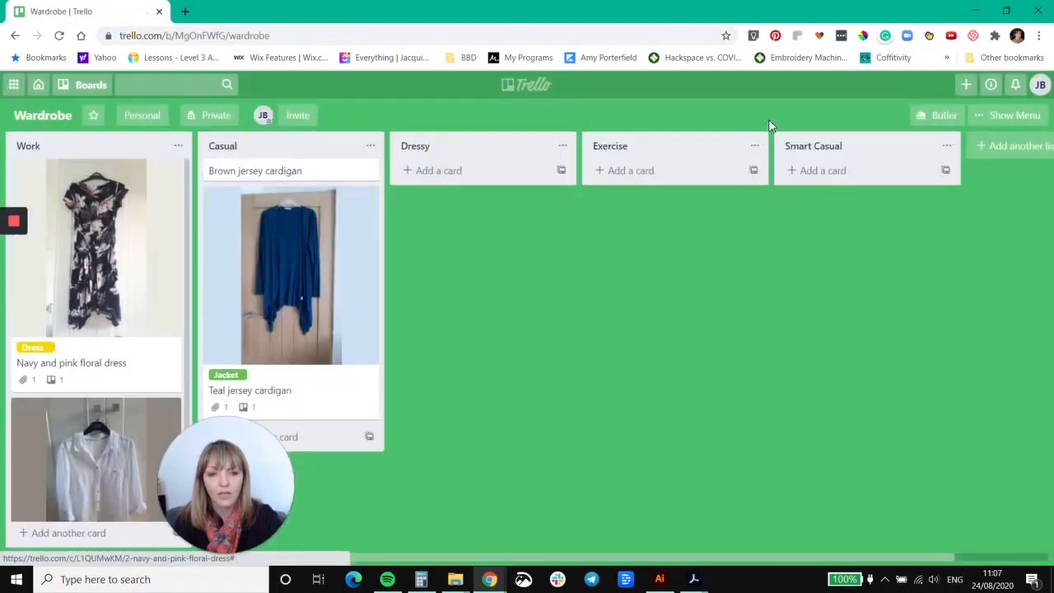
left_click(336, 301)
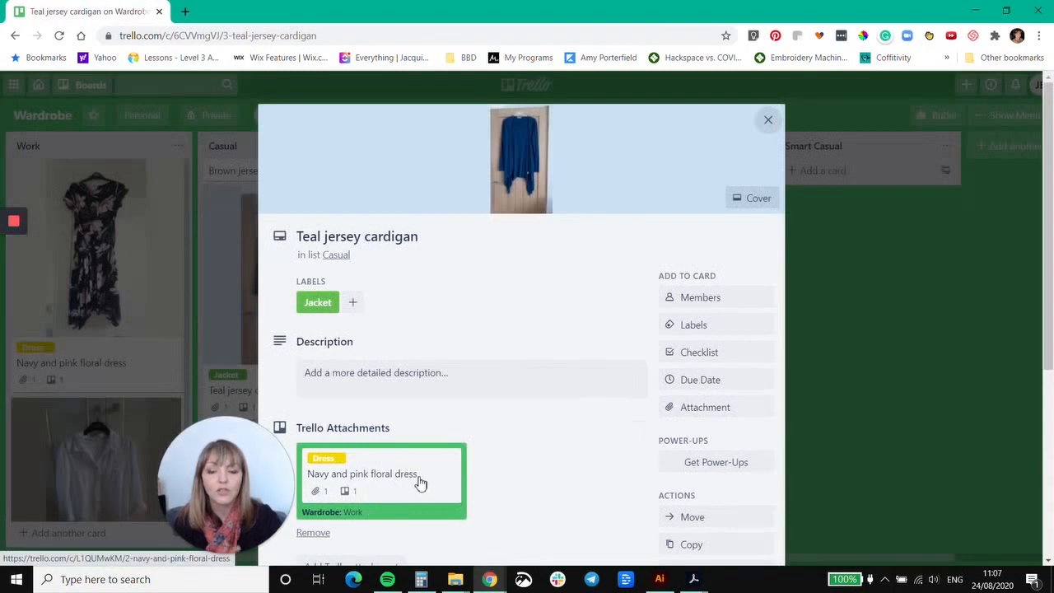
left_click(768, 122)
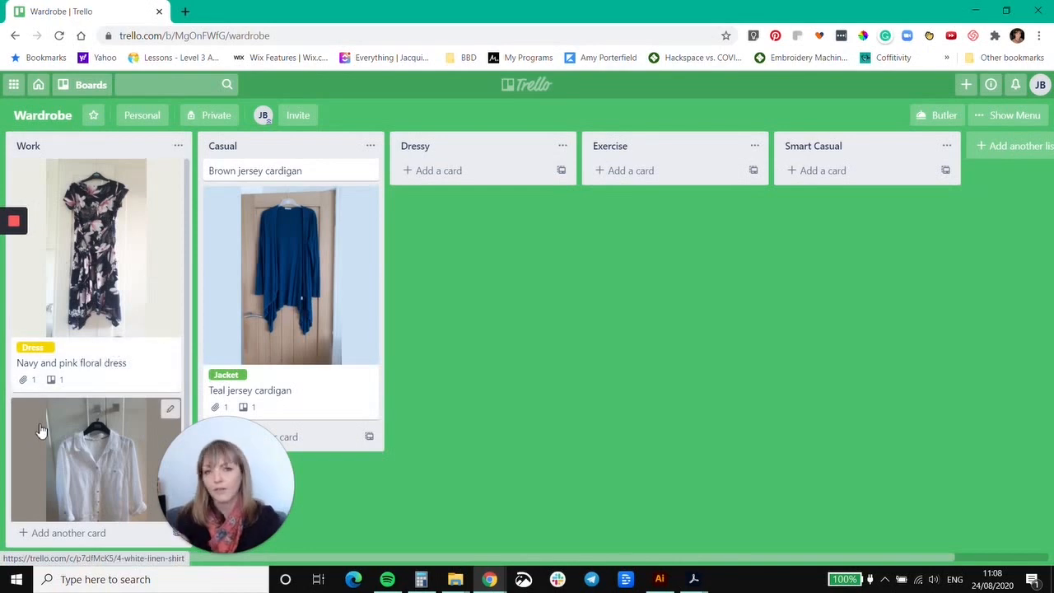
Filter the Wardrobe board's cards by the yellow "Dress" label and close the board menu.
mouse_move(2, 354)
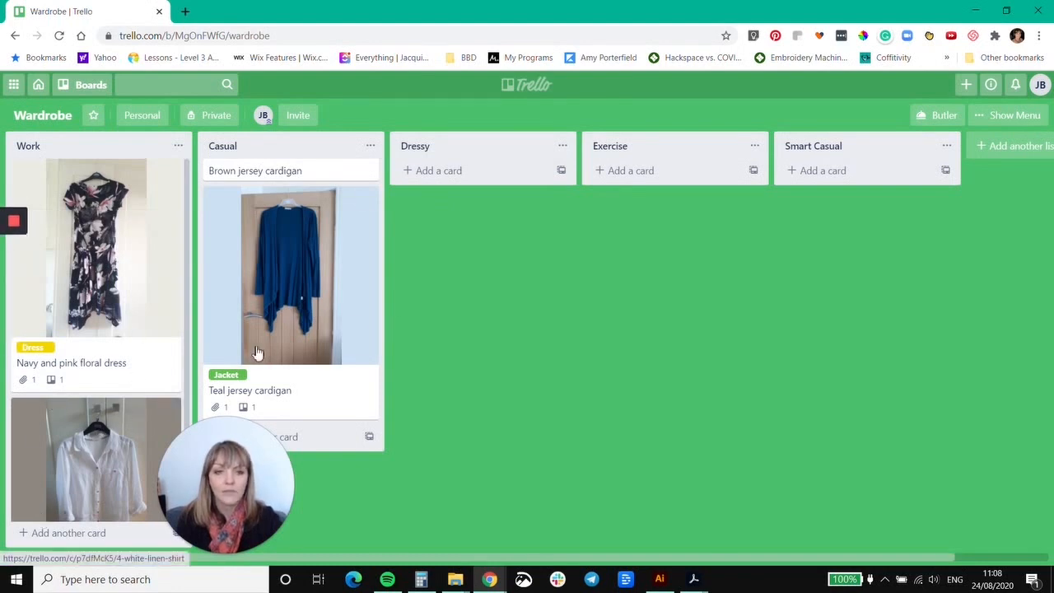
left_click(1008, 120)
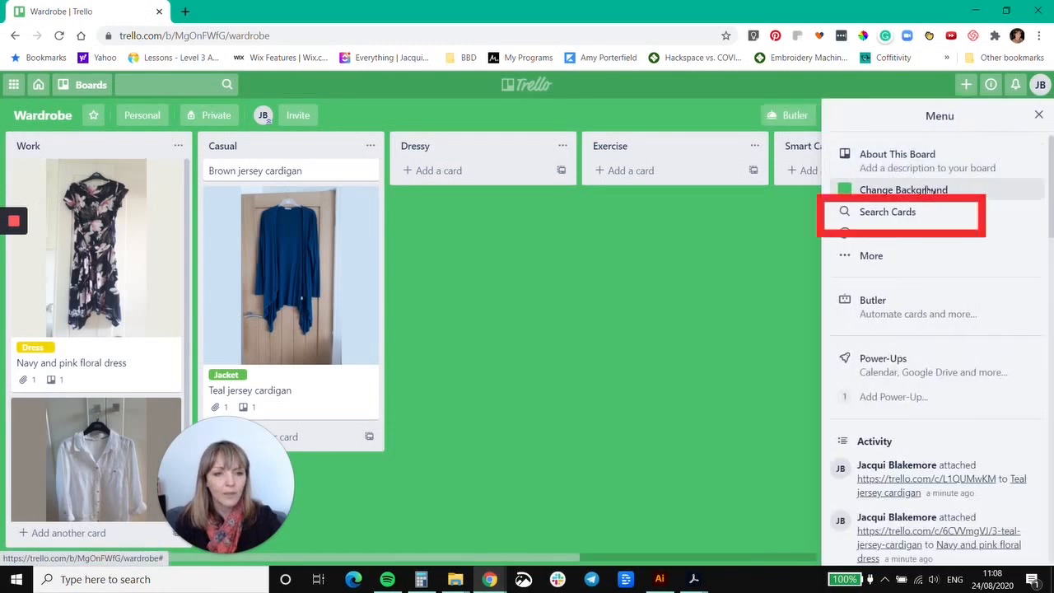
left_click(886, 215)
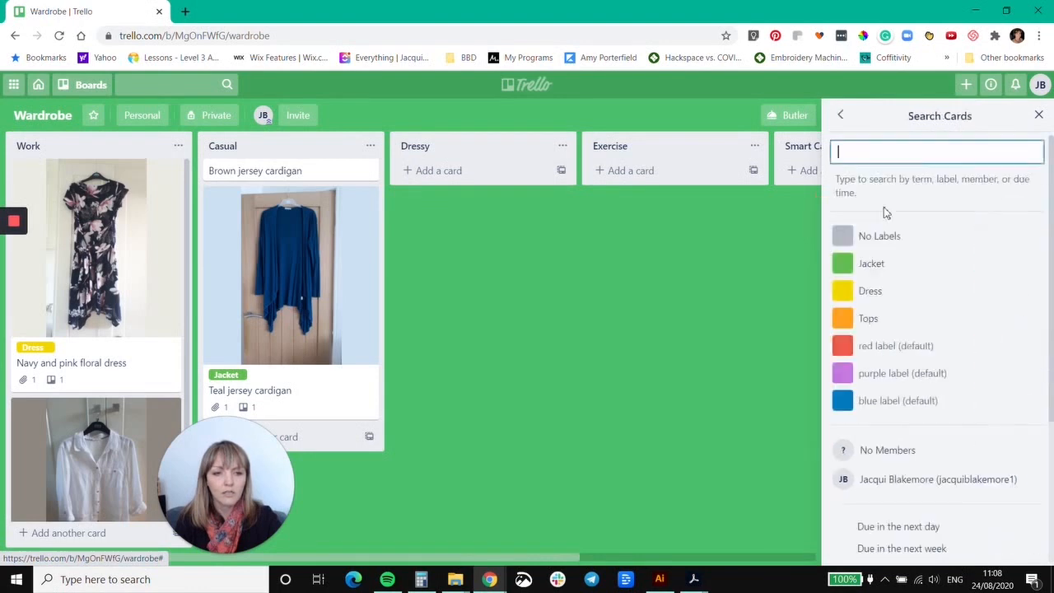
left_click(875, 294)
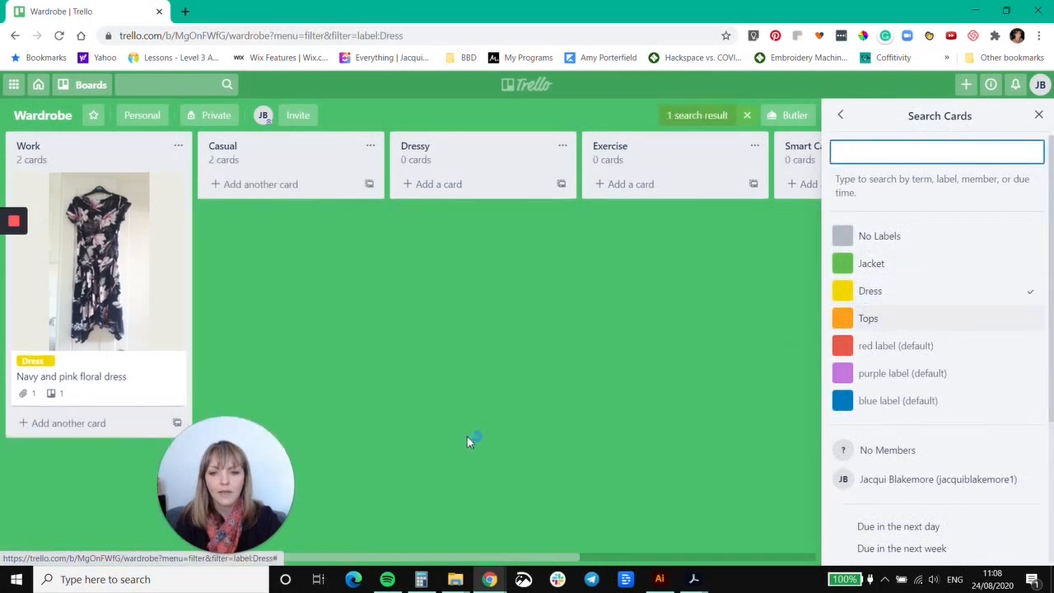
left_click(1039, 115)
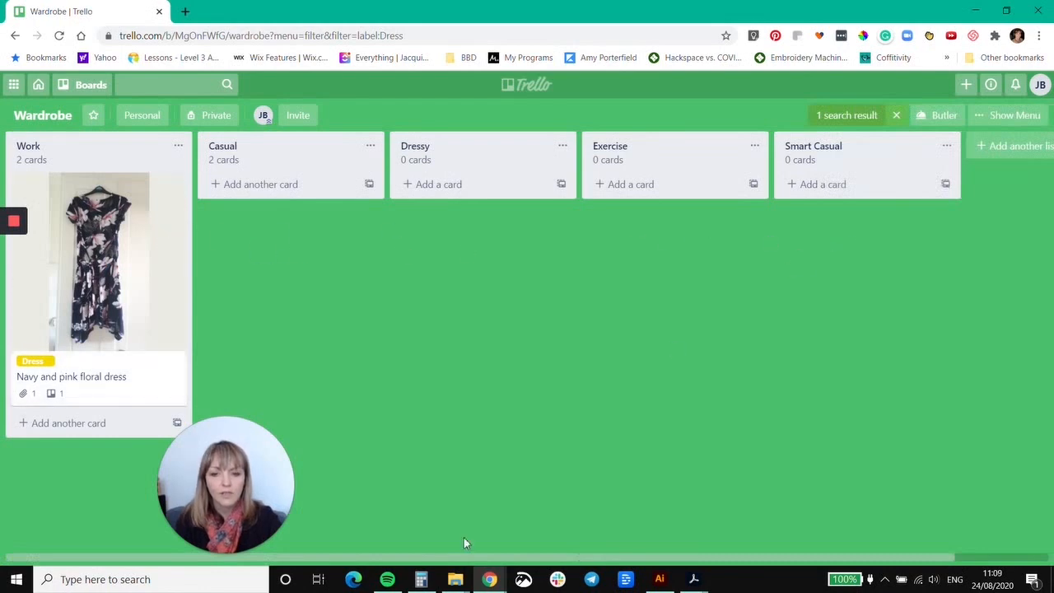
Switch to the browser window with the Clothes board, filter its cards by the "Jacket" label, and close the board menu.
mouse_move(489, 579)
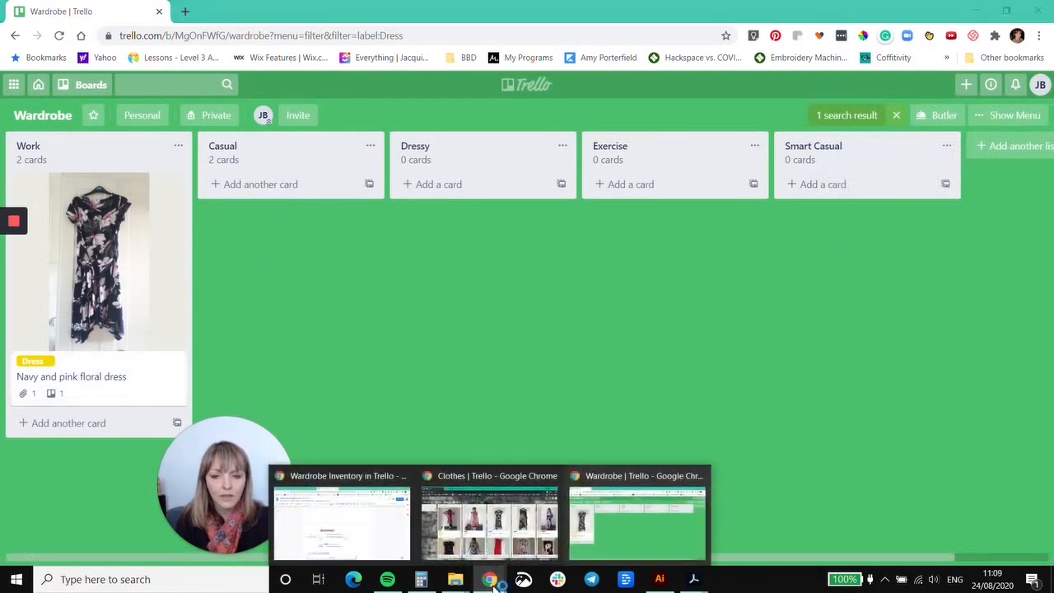
left_click(495, 483)
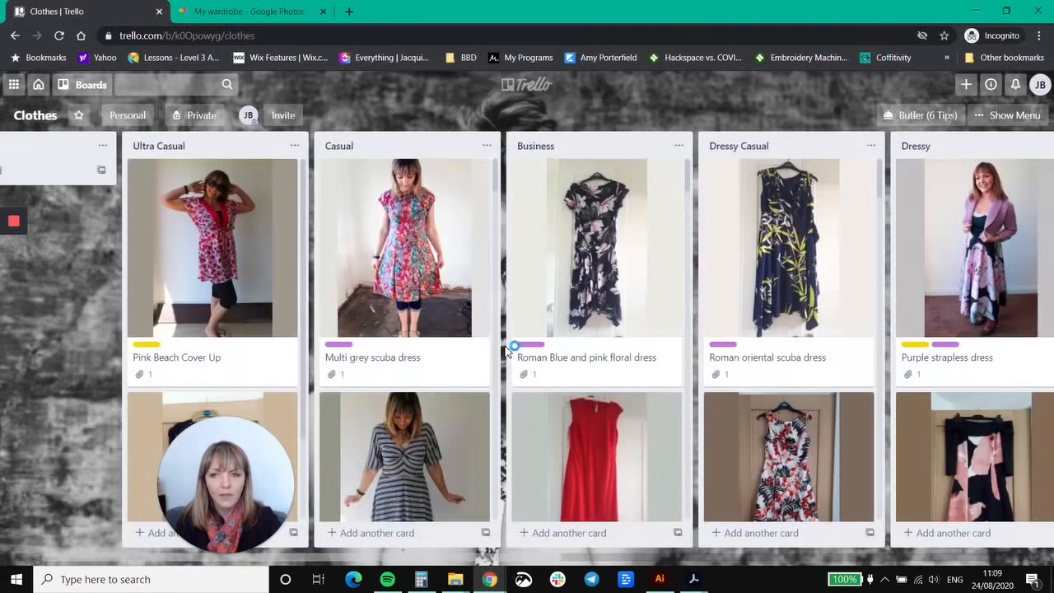
left_click(1015, 119)
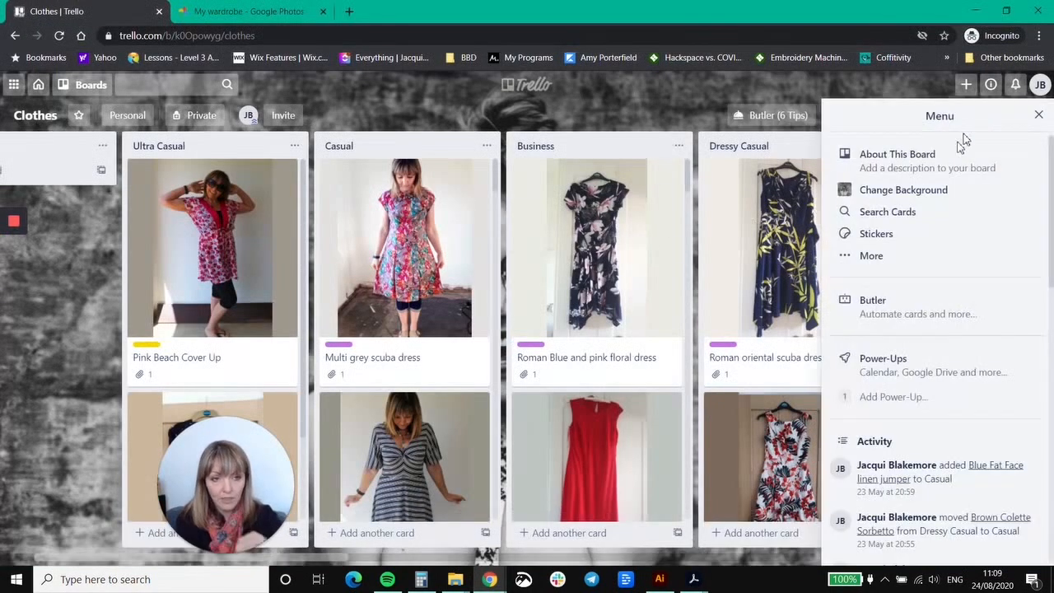
left_click(911, 257)
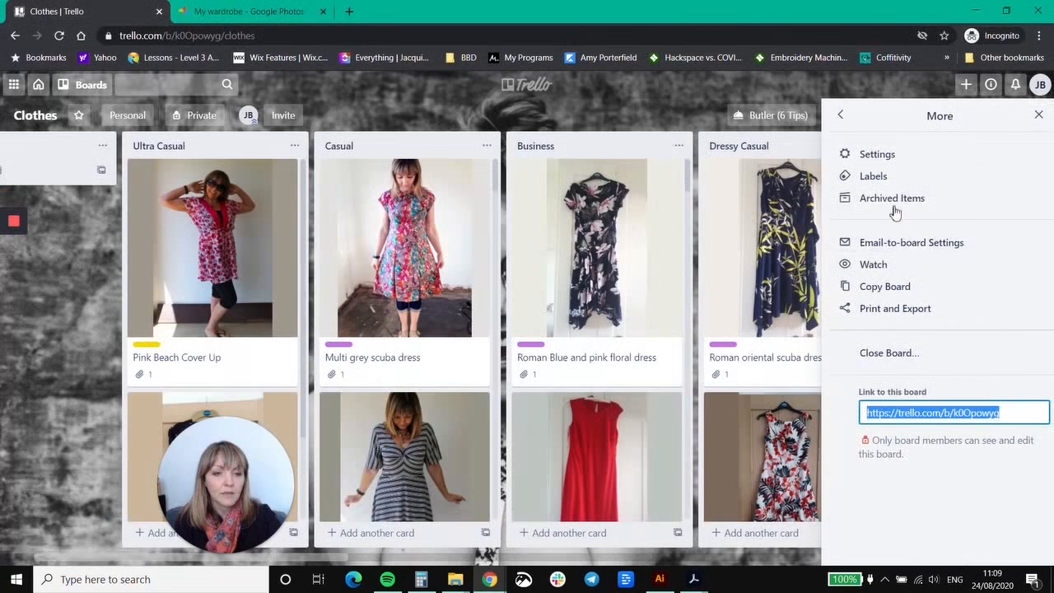
left_click(841, 115)
left_click(870, 213)
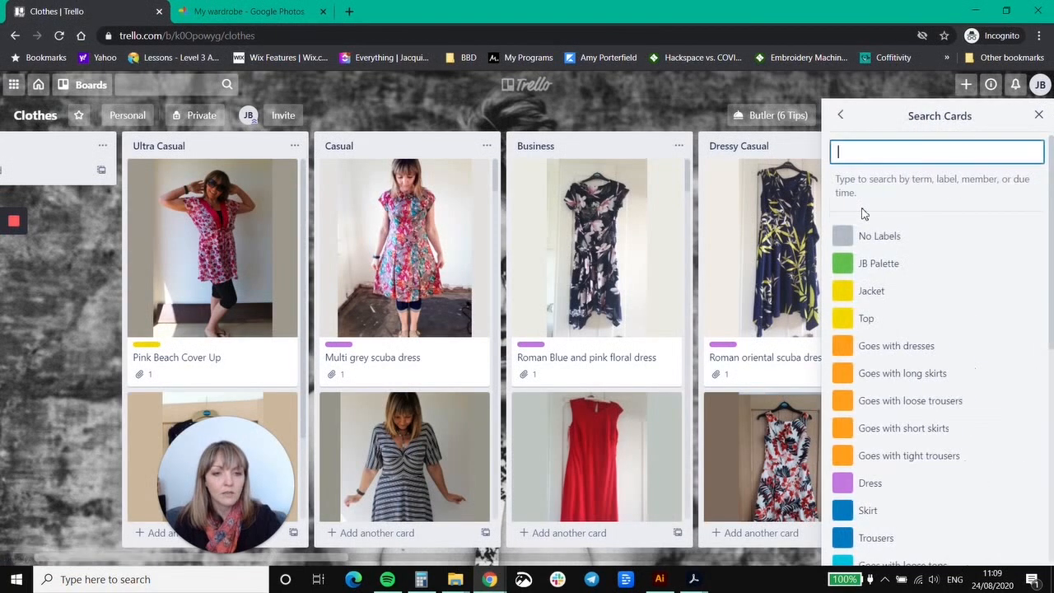
left_click(893, 293)
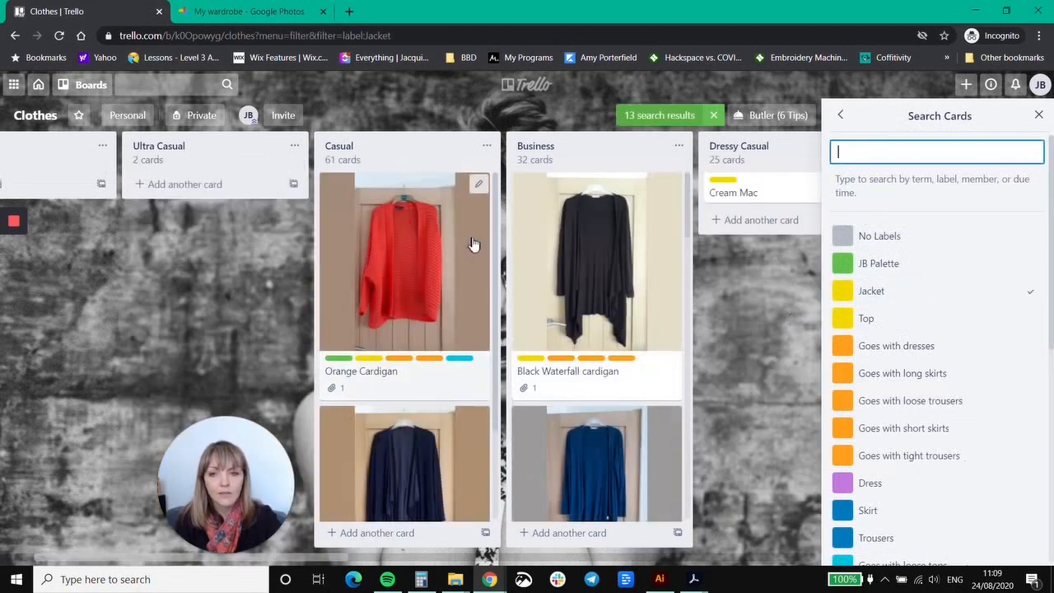
left_click_drag(330, 557, 265, 554)
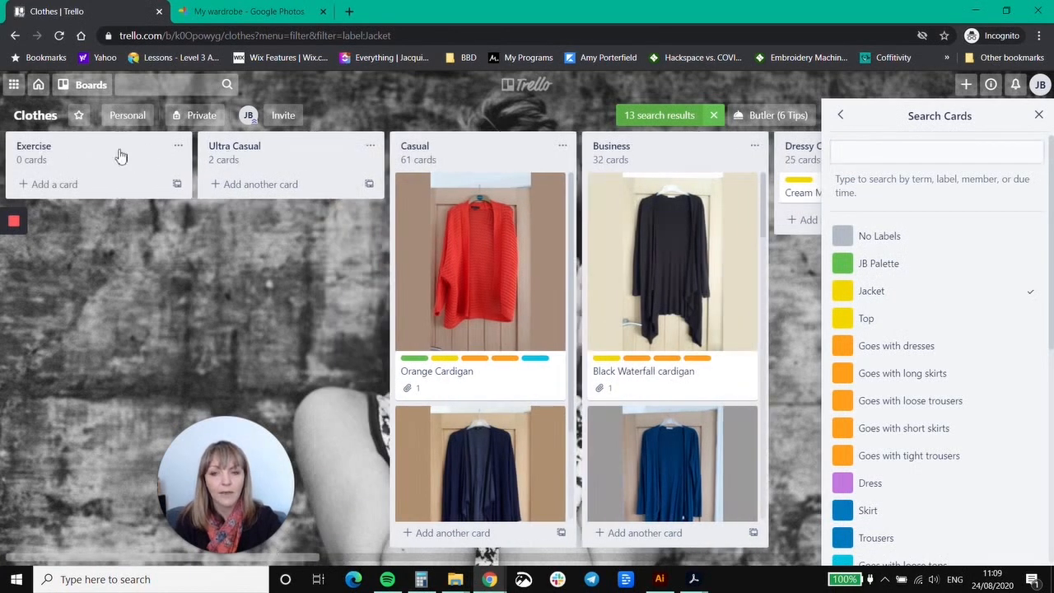
key("Escape")
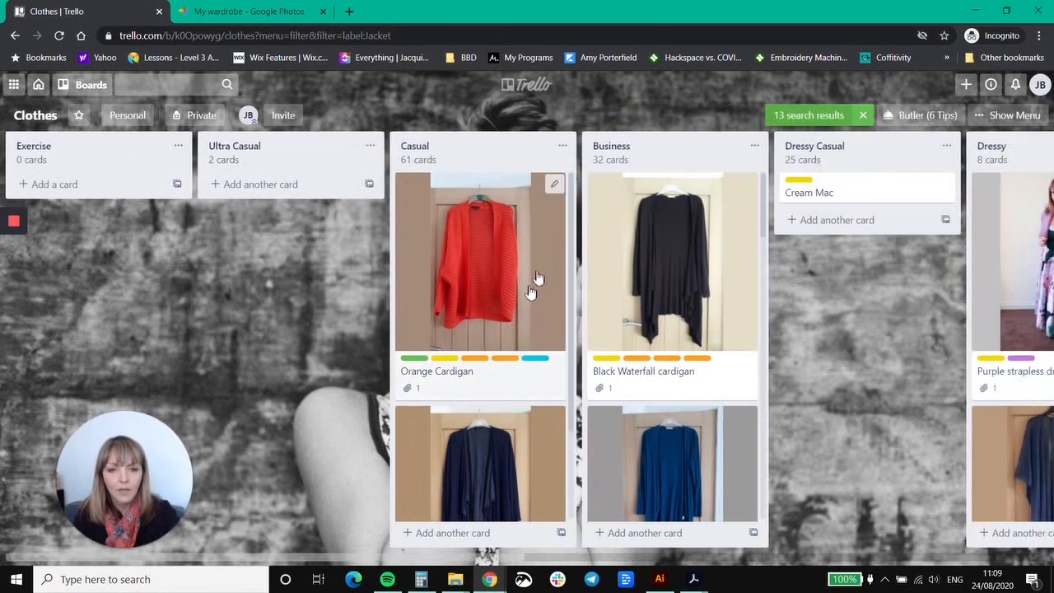
Examine the filtered jacket cards in the Casual, Business, Dressy Casual and Dressy lists of the Clothes board.
scroll(511, 294, "down", 1)
scroll(511, 297, "up", 1)
scroll(511, 296, "down", 1)
scroll(725, 274, "down", 15)
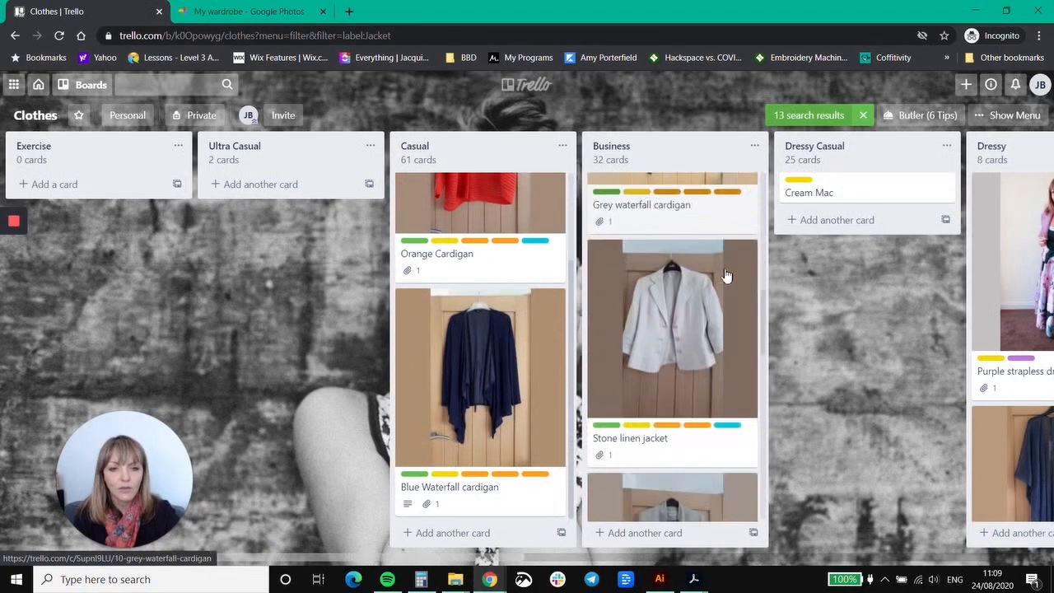
scroll(722, 275, "down", 3)
scroll(717, 284, "up", 10)
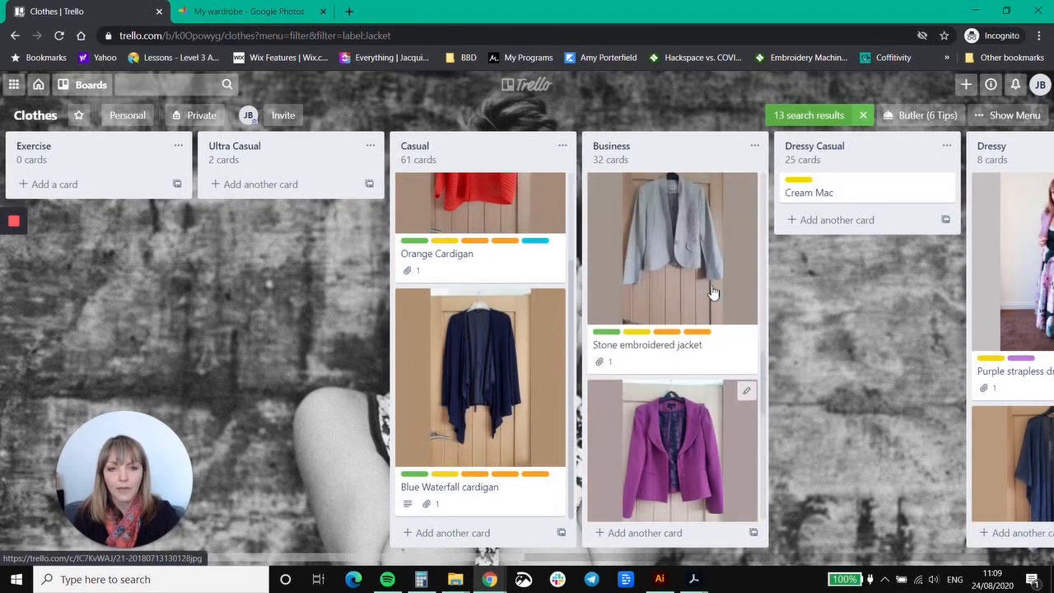
scroll(700, 289, "right", 4)
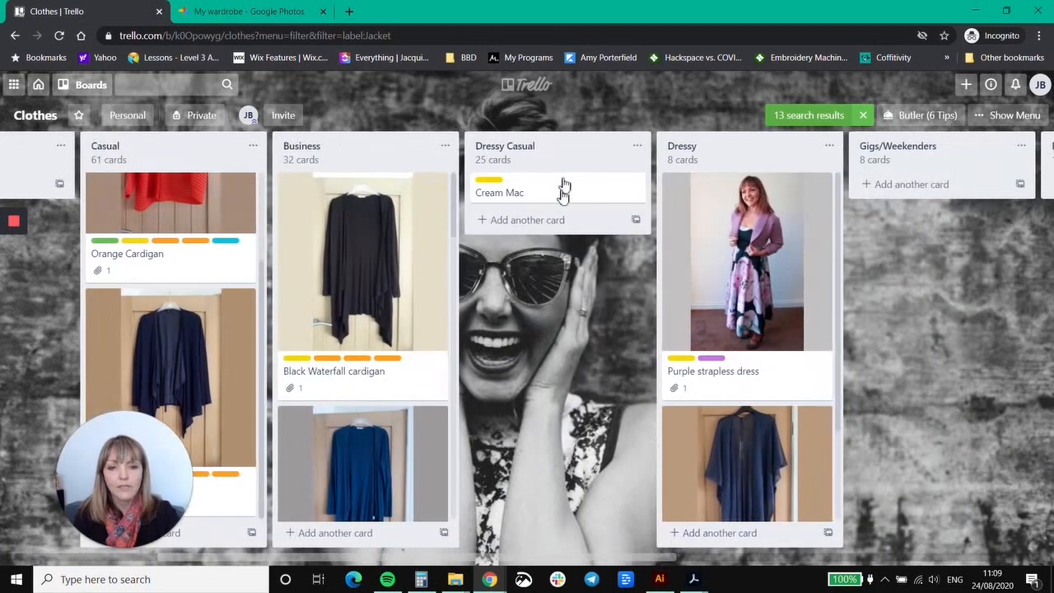
scroll(743, 398, "down", 2)
scroll(743, 398, "up", 2)
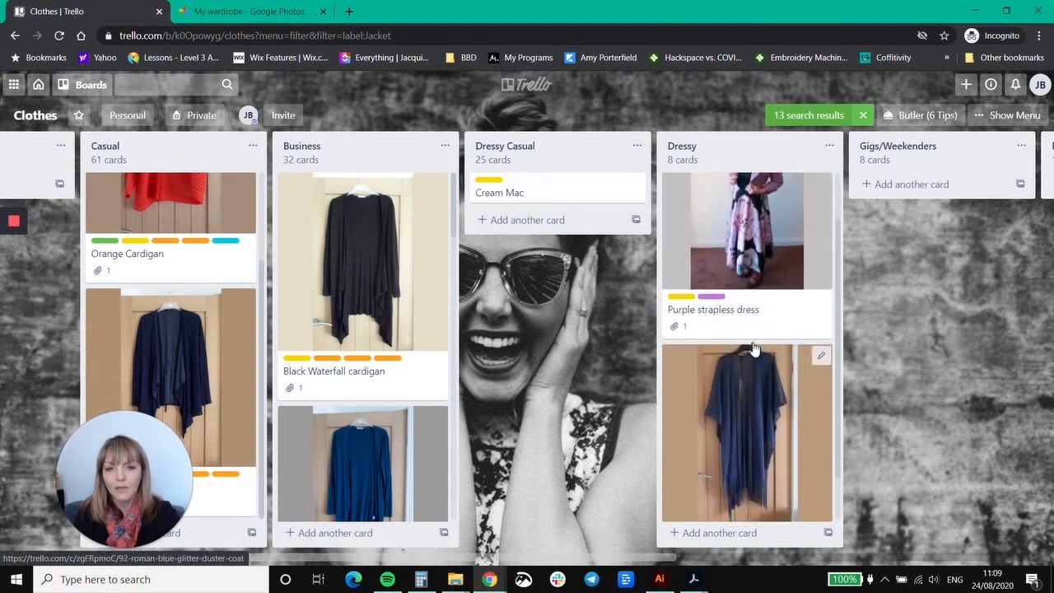
scroll(748, 388, "down", 2)
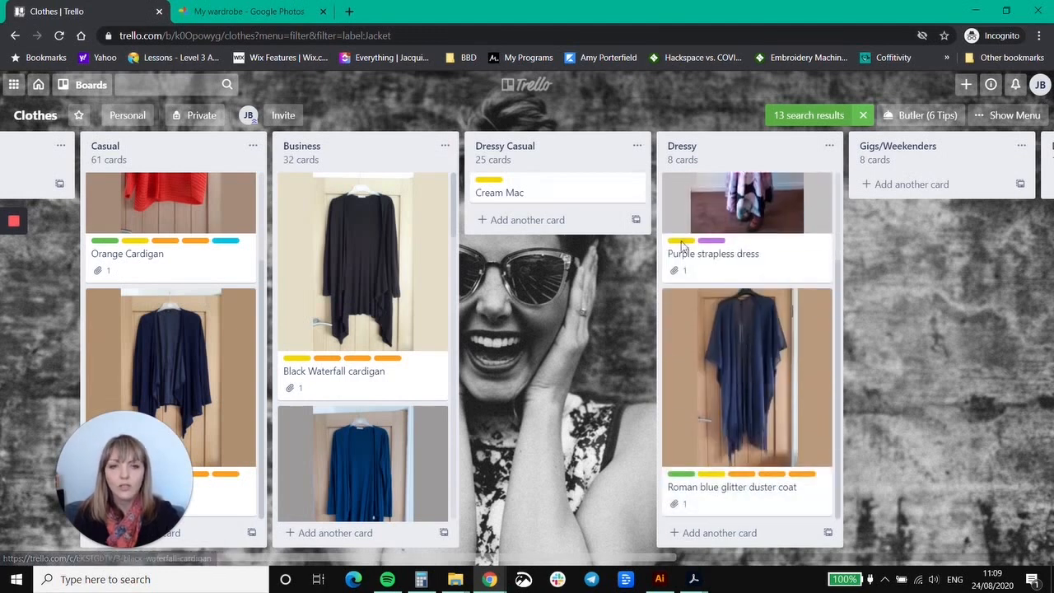